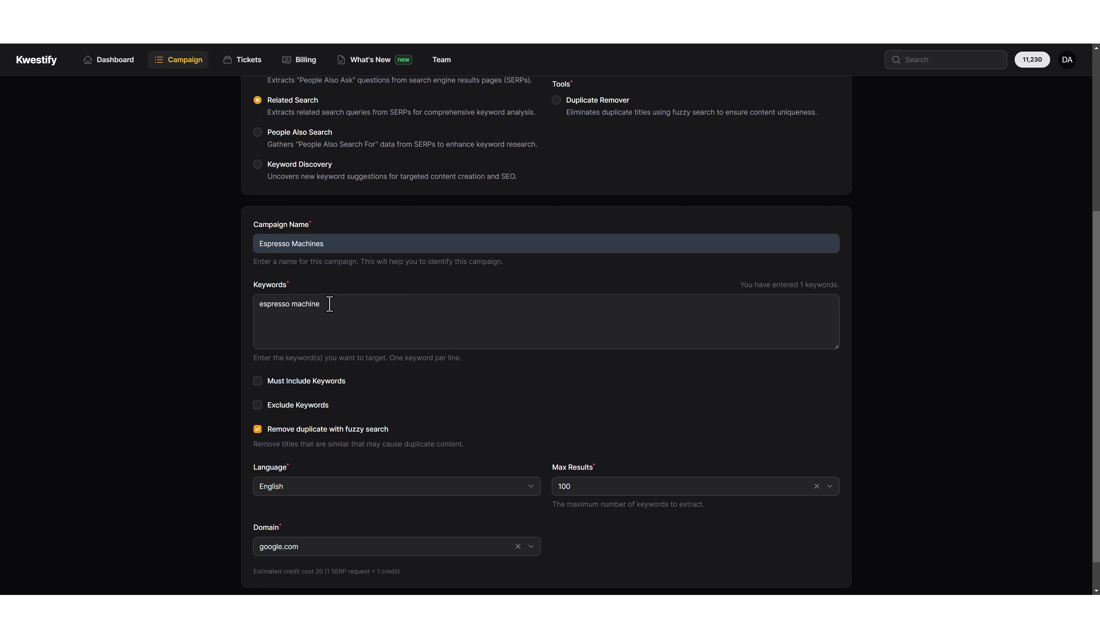
Step: Turn off fuzzy-search duplicate removal, keep google.com as the domain, and create the Related Search campaign
scroll(214, 367, "down", 2)
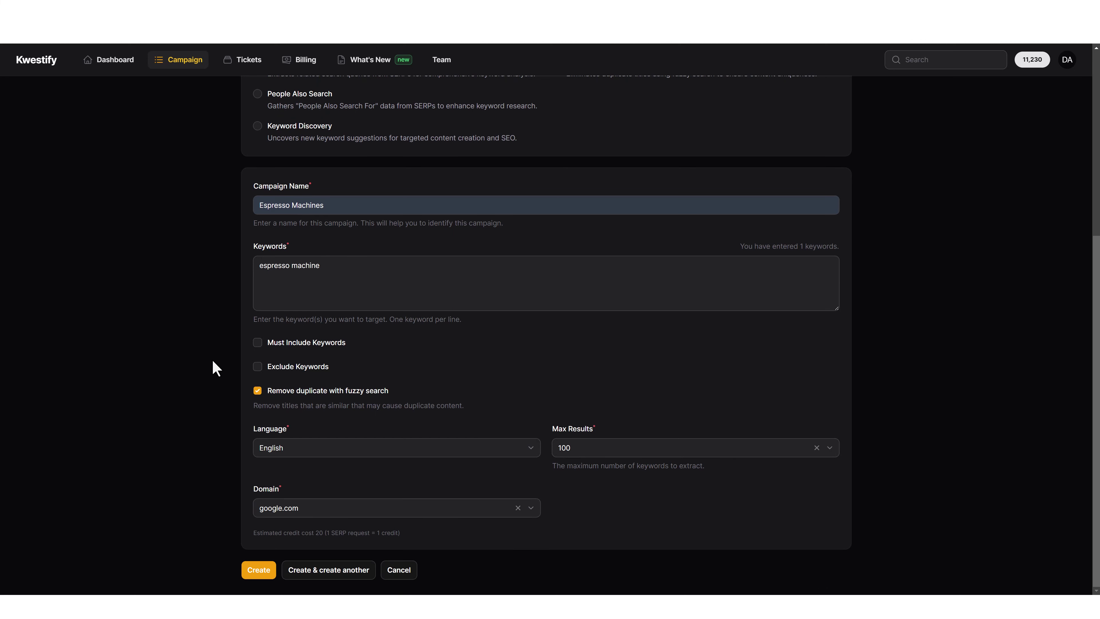
left_click(257, 392)
left_click(476, 508)
scroll(425, 563, "down", 10)
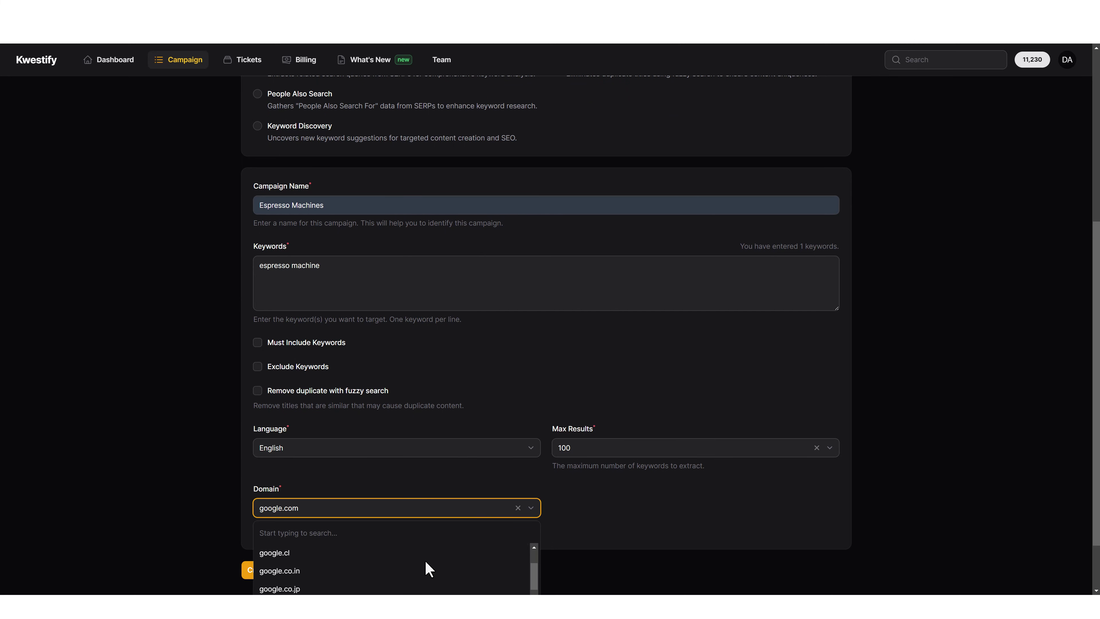
scroll(389, 566, "up", 10)
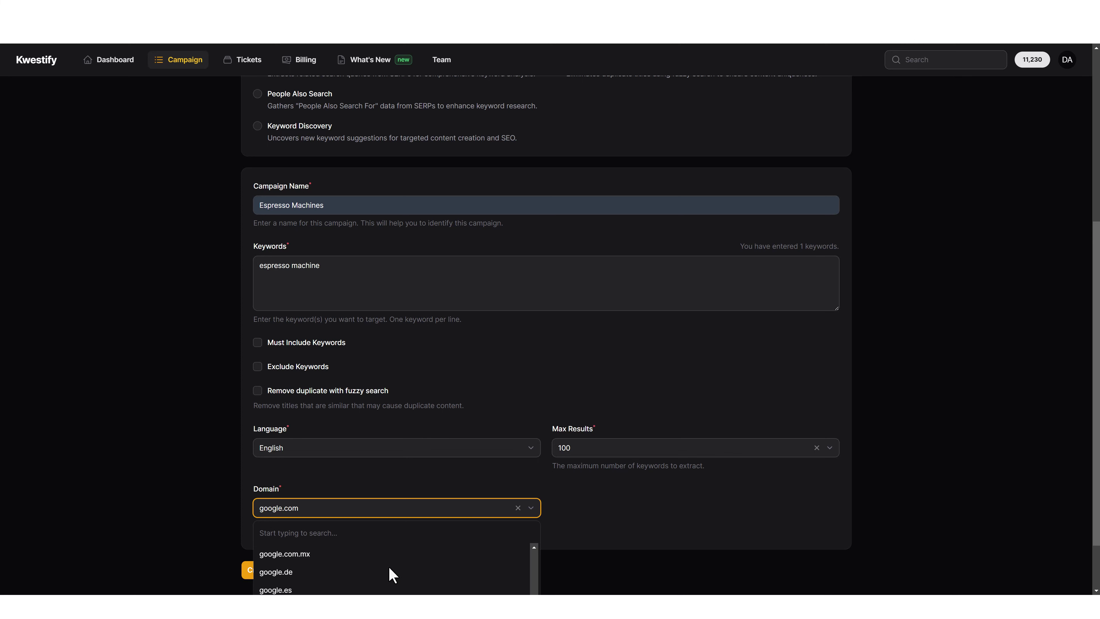
scroll(389, 564, "up", 3)
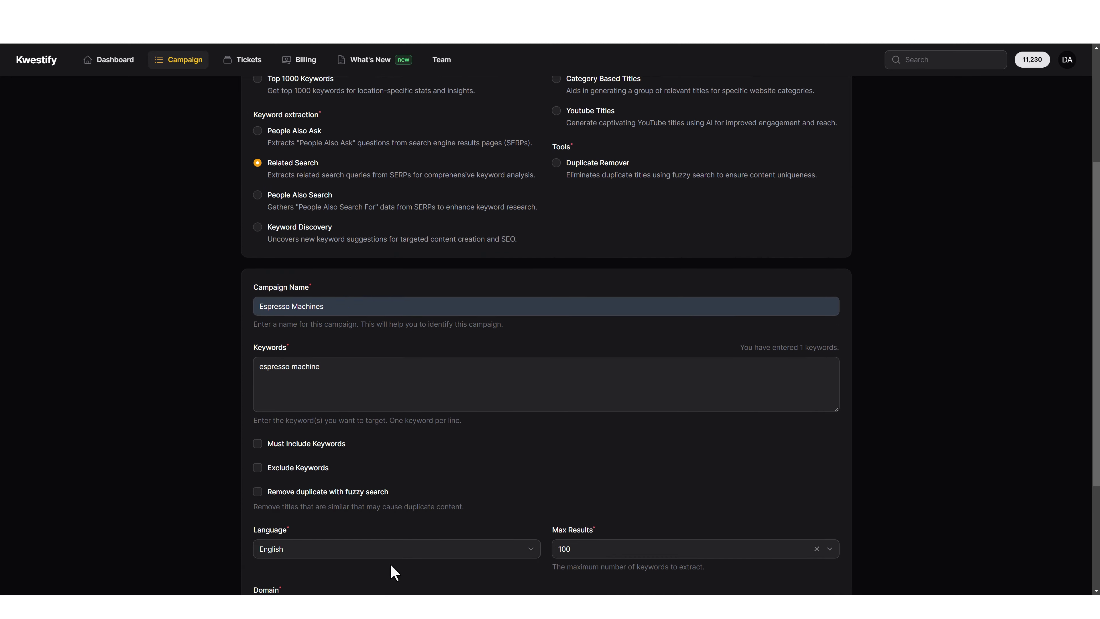
scroll(395, 546, "down", 3)
left_click(259, 573)
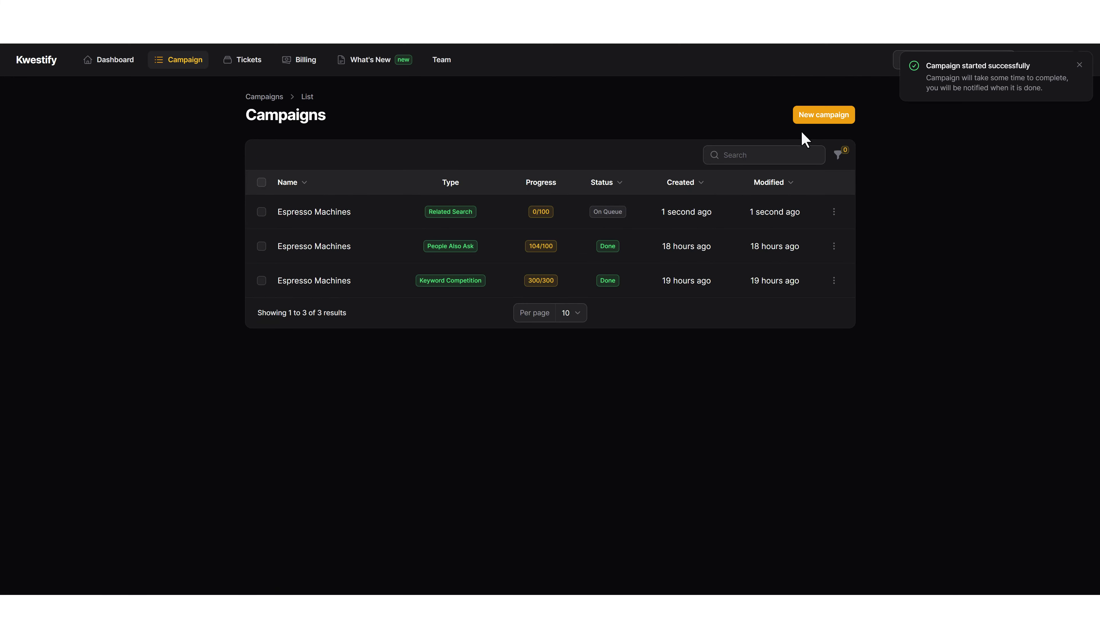
Step: Create a People Also Search campaign named Espresso Machines for the keyword espresso machine, with up to 100 results from google.com
left_click(814, 125)
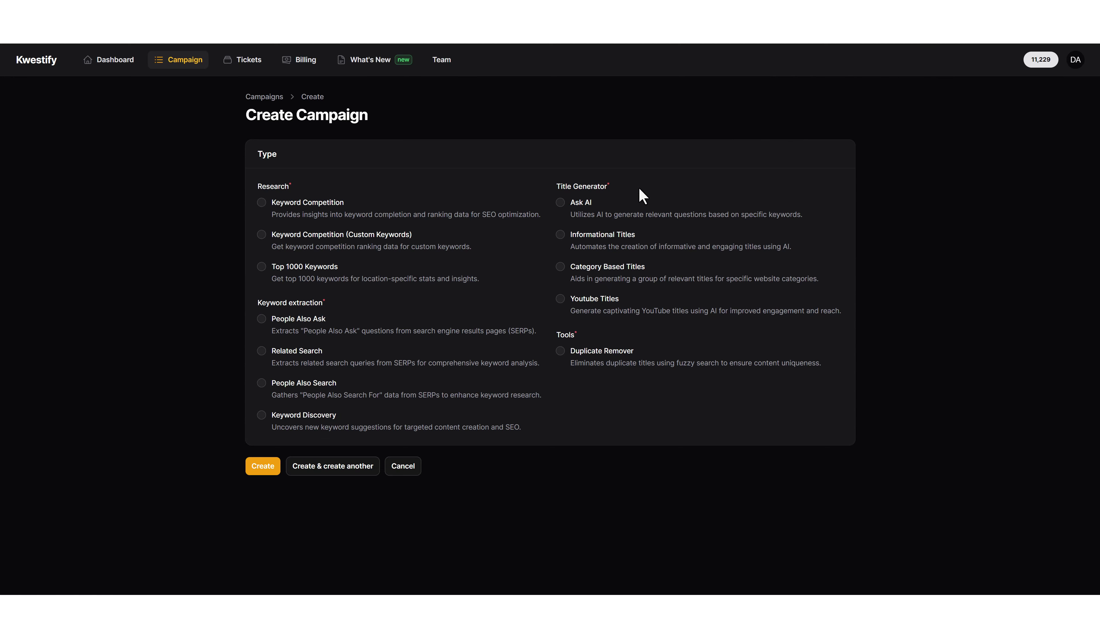
left_click(262, 383)
scroll(292, 342, "down", 5)
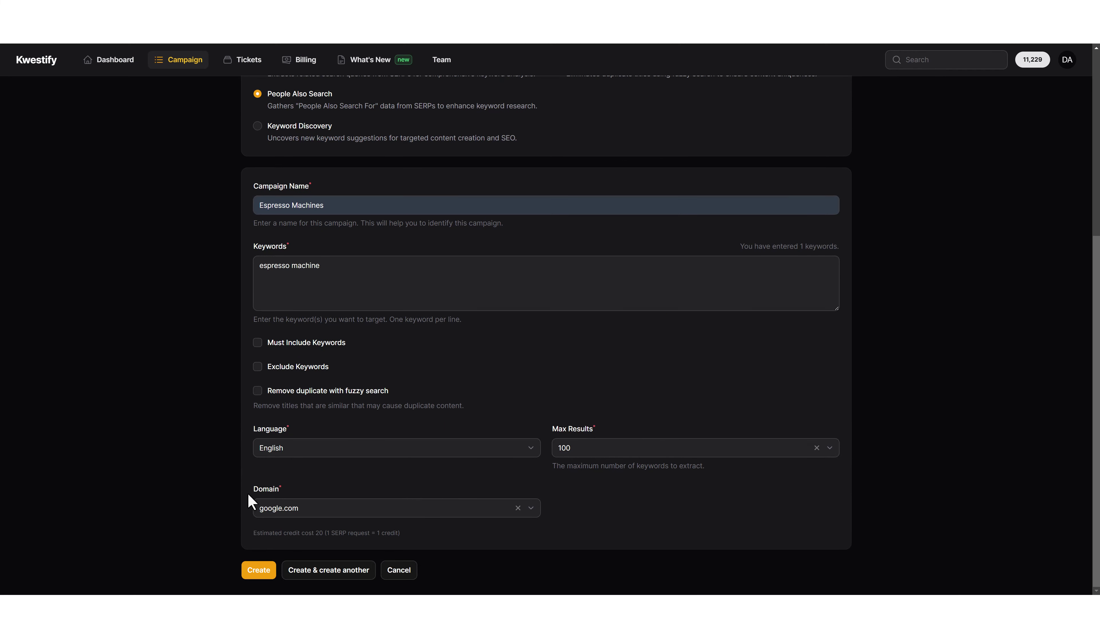
left_click(259, 571)
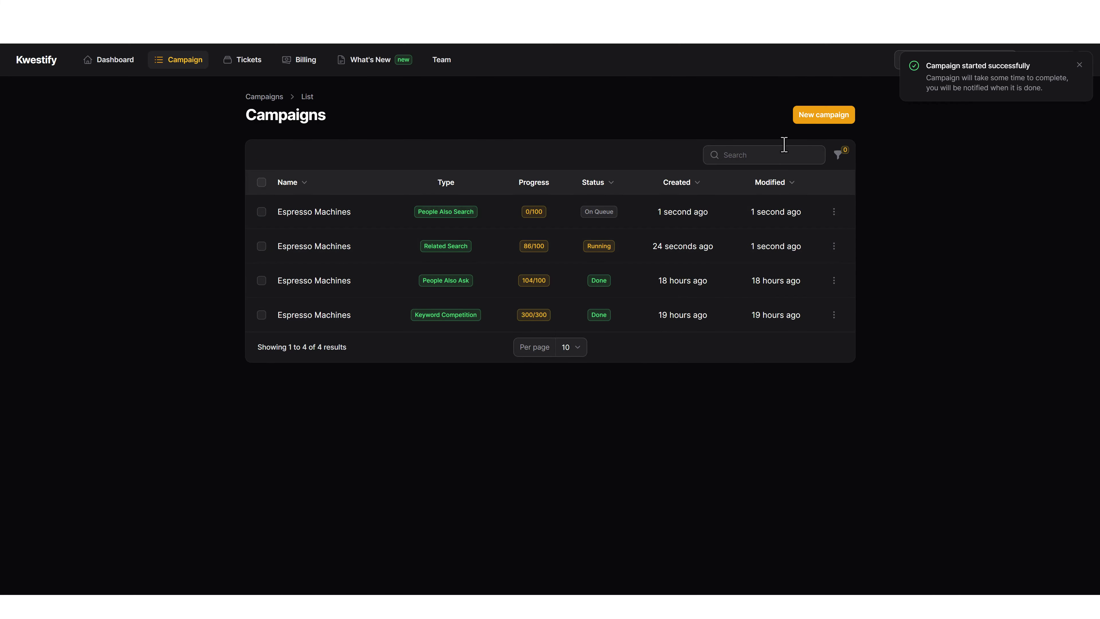
Step: Start a new Keyword Discovery campaign and check which services it offers
left_click(817, 116)
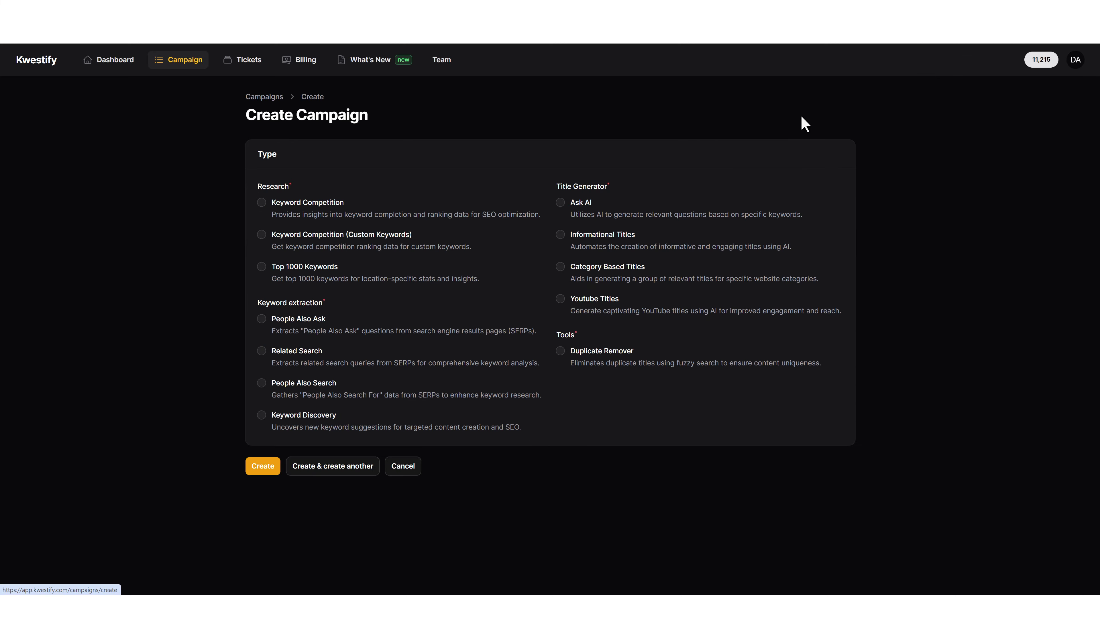
left_click(261, 416)
scroll(219, 419, "down", 5)
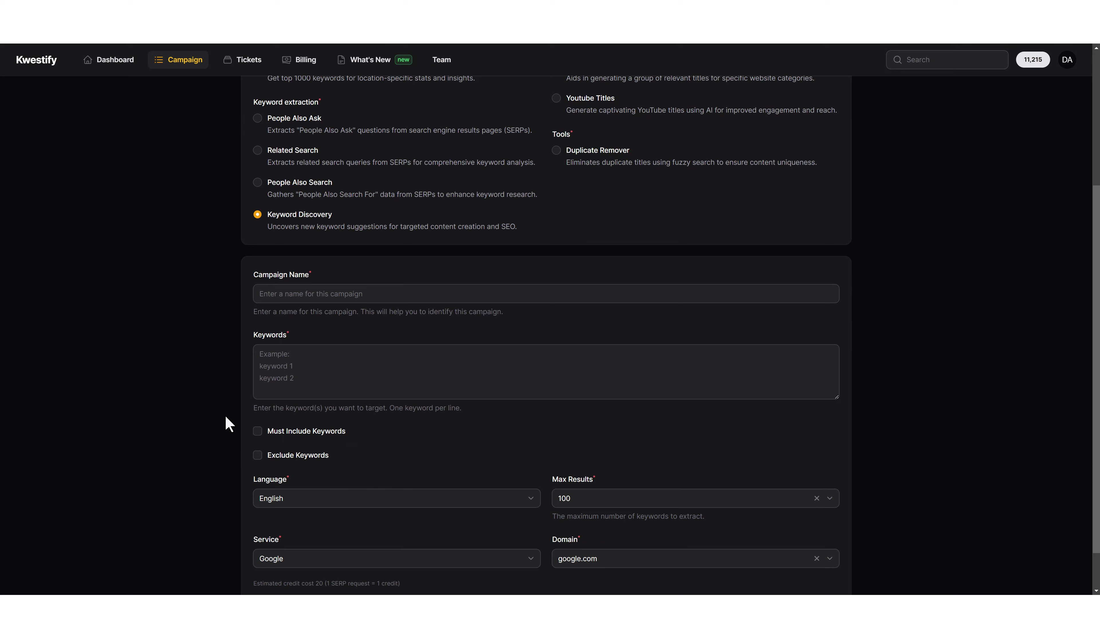
scroll(229, 424, "down", 1)
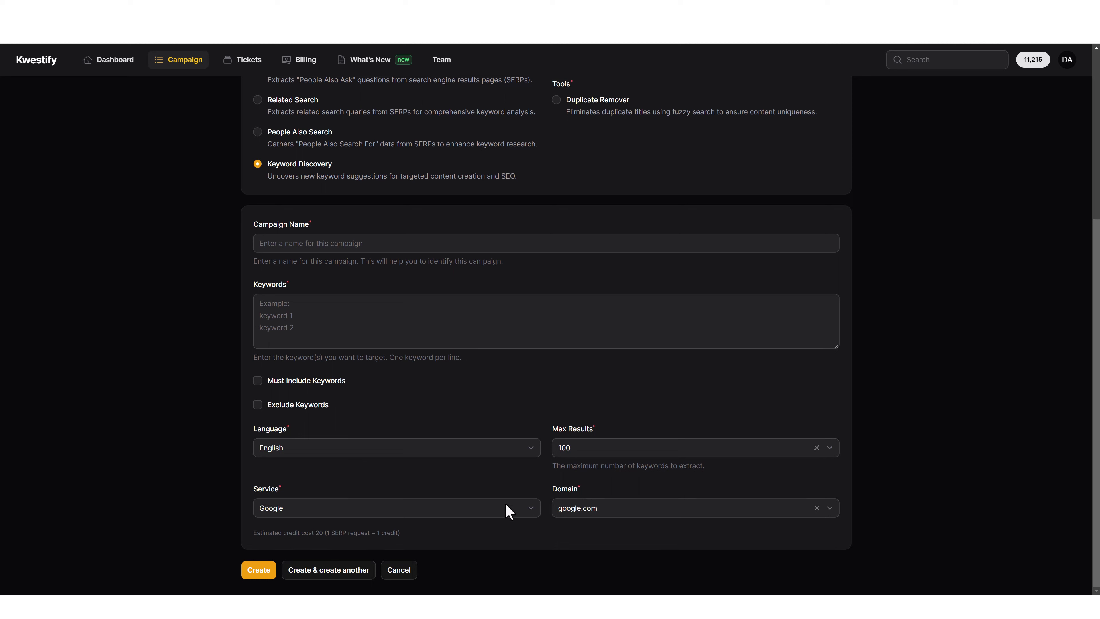
left_click(531, 508)
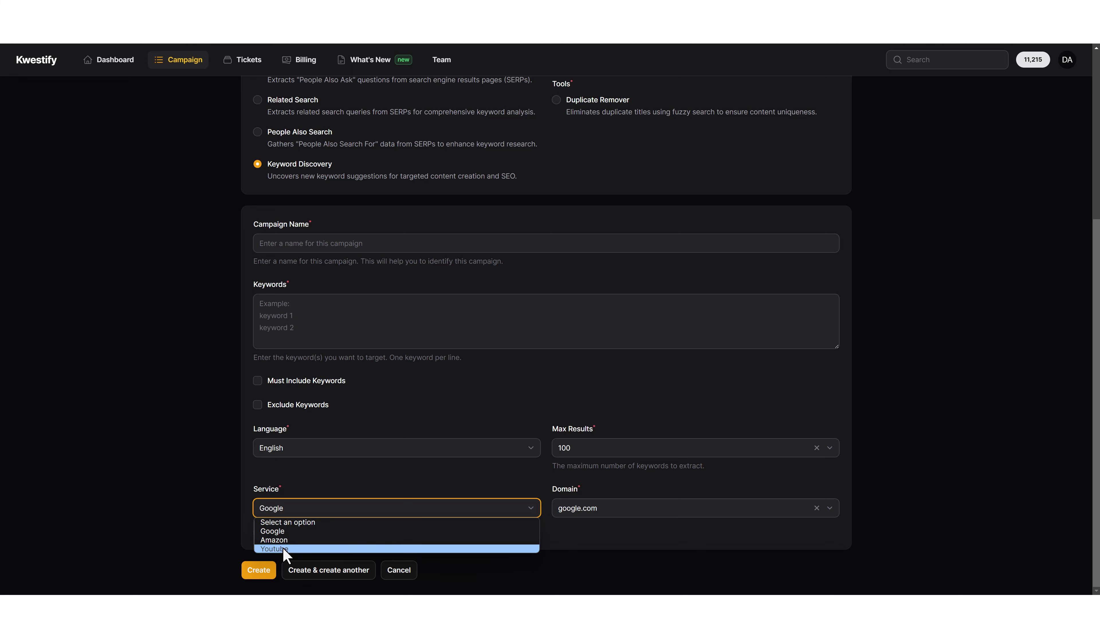
left_click(265, 478)
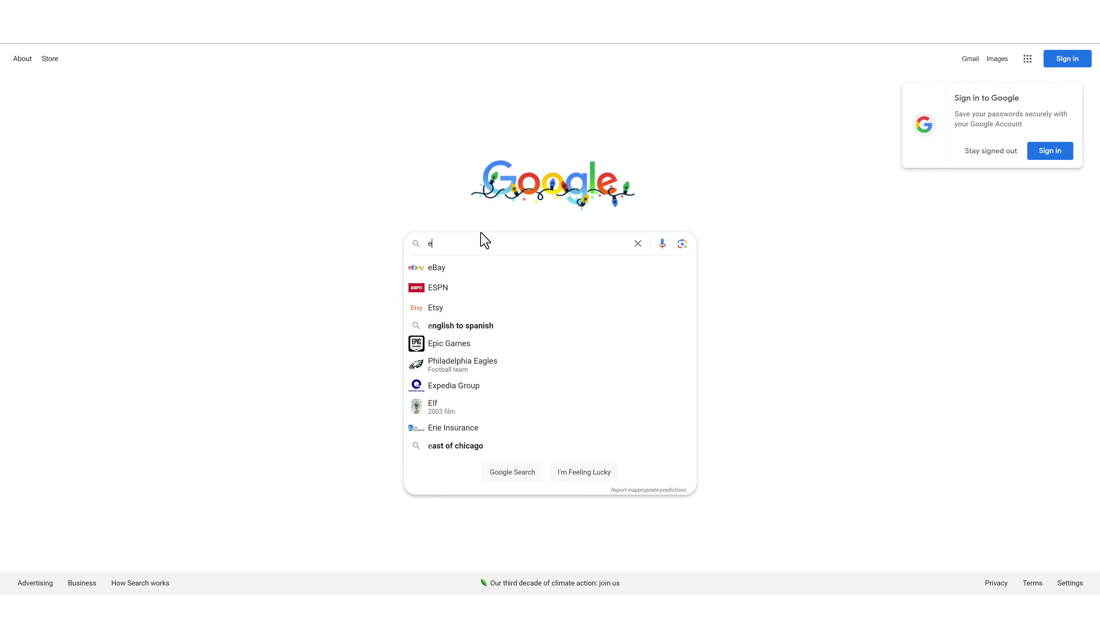
Step: Switch to Google and Amazon to bring up autocomplete suggestions for "espresoo machine" and "espresso machine" respectively
type("spresoo mach")
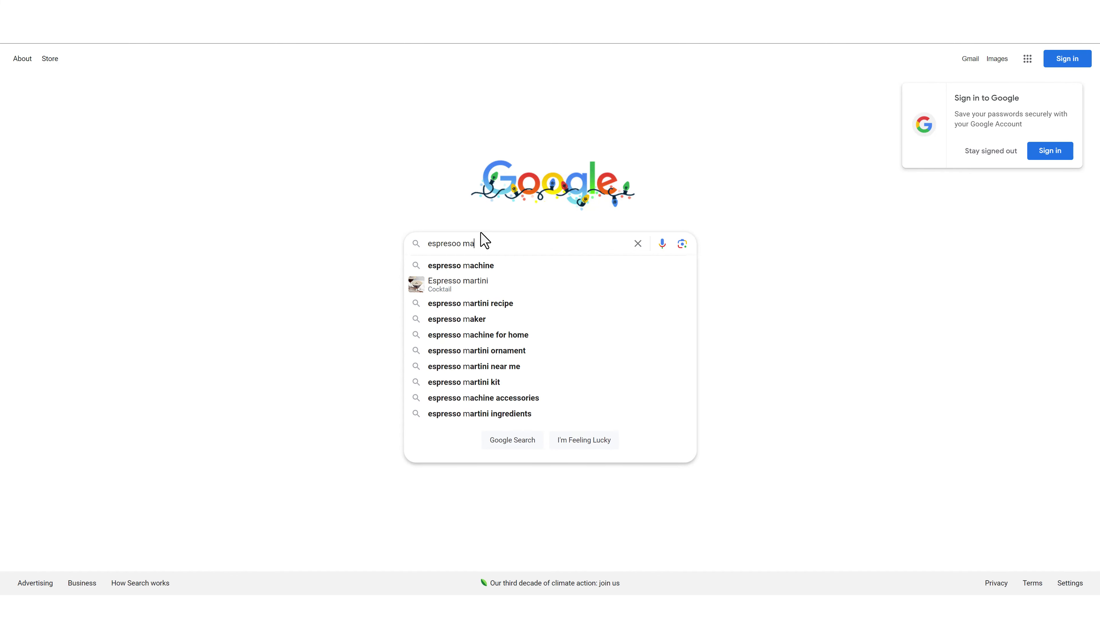
type("ine")
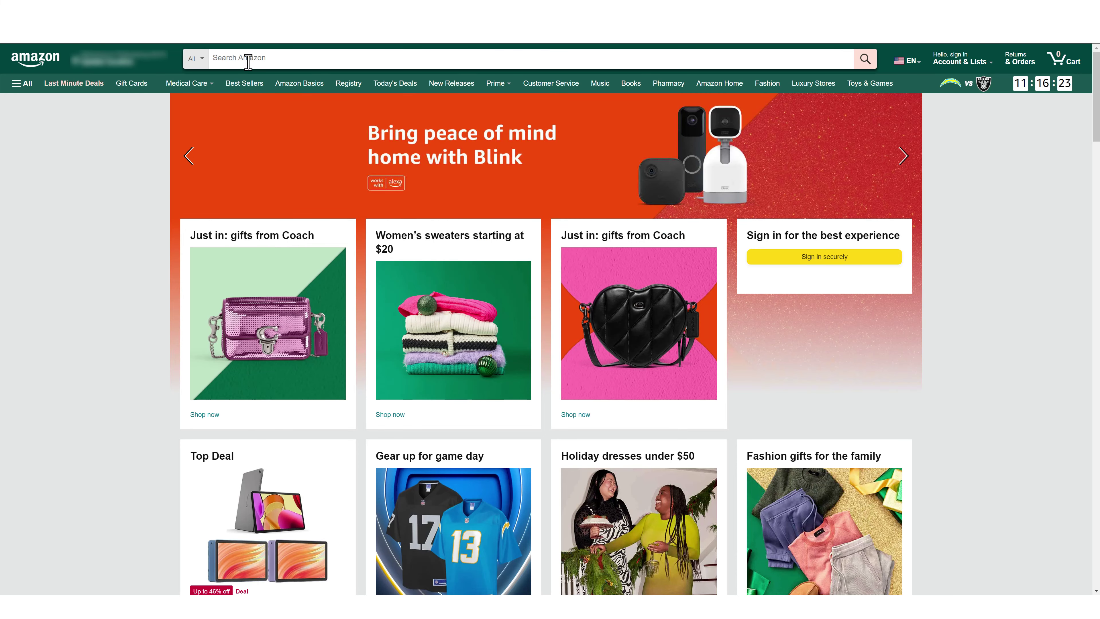
left_click(252, 59)
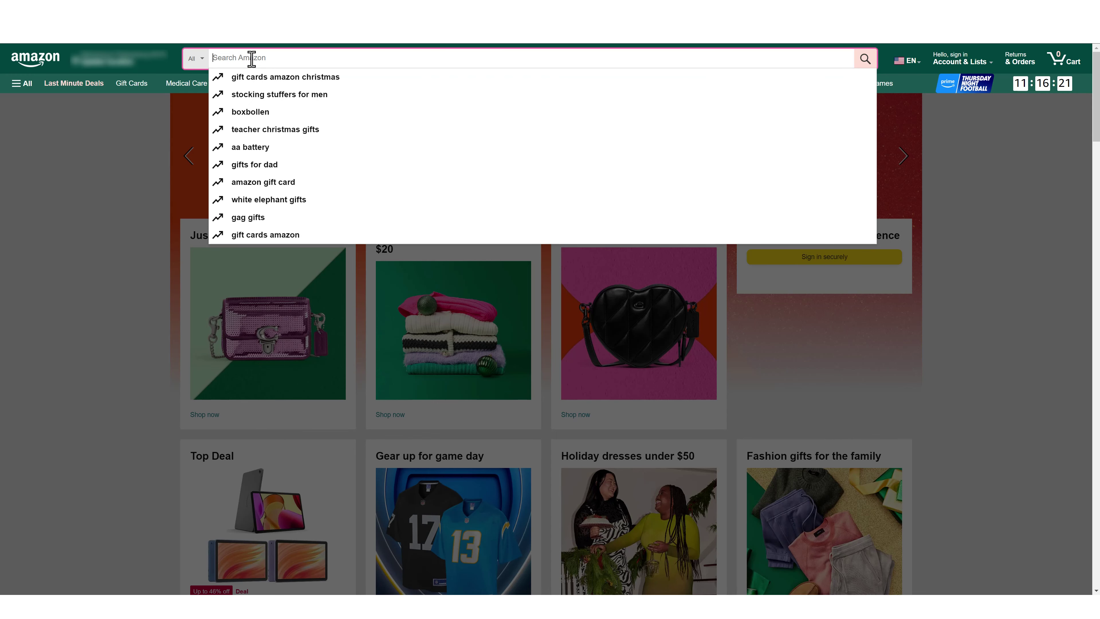
type("espresso m")
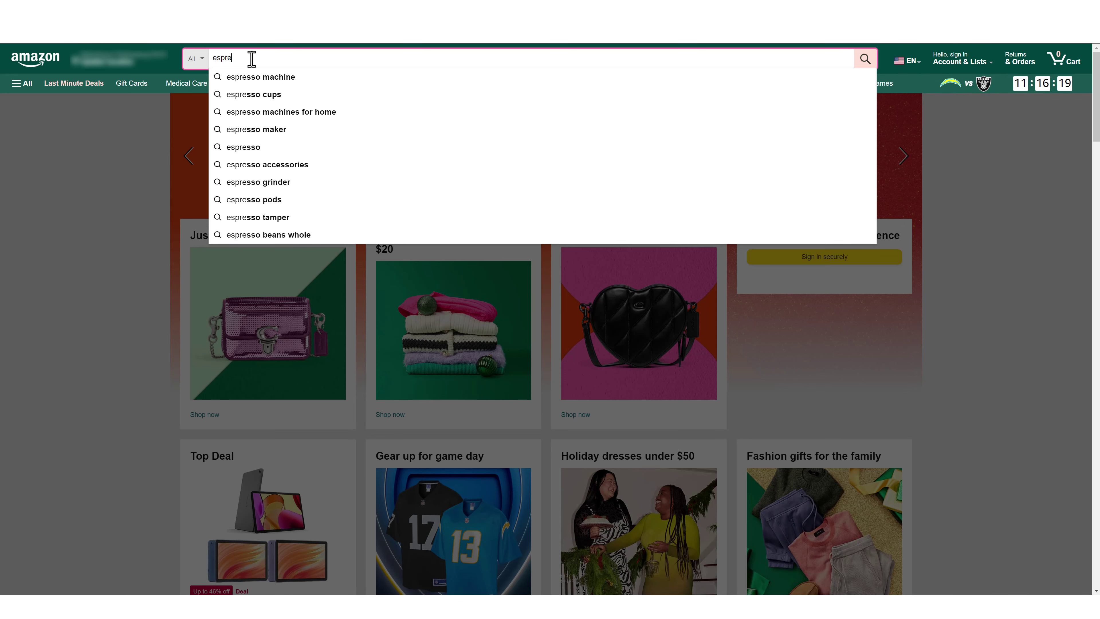
type("achine")
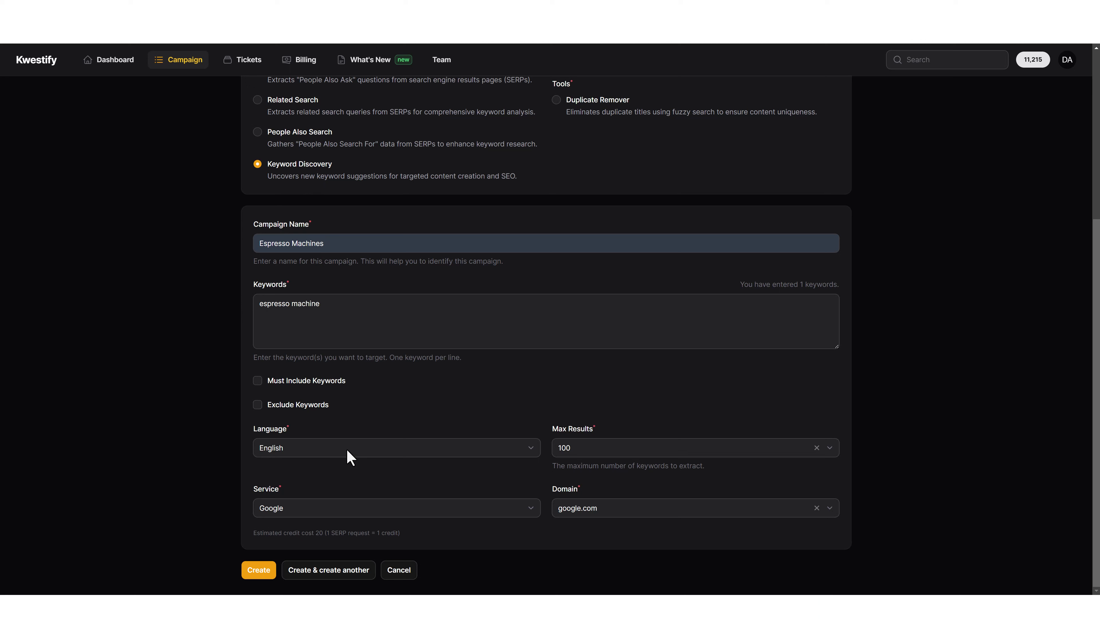
Step: Keep Google as the service, set the maximum results to 300, and create the Keyword Discovery campaign
left_click(289, 518)
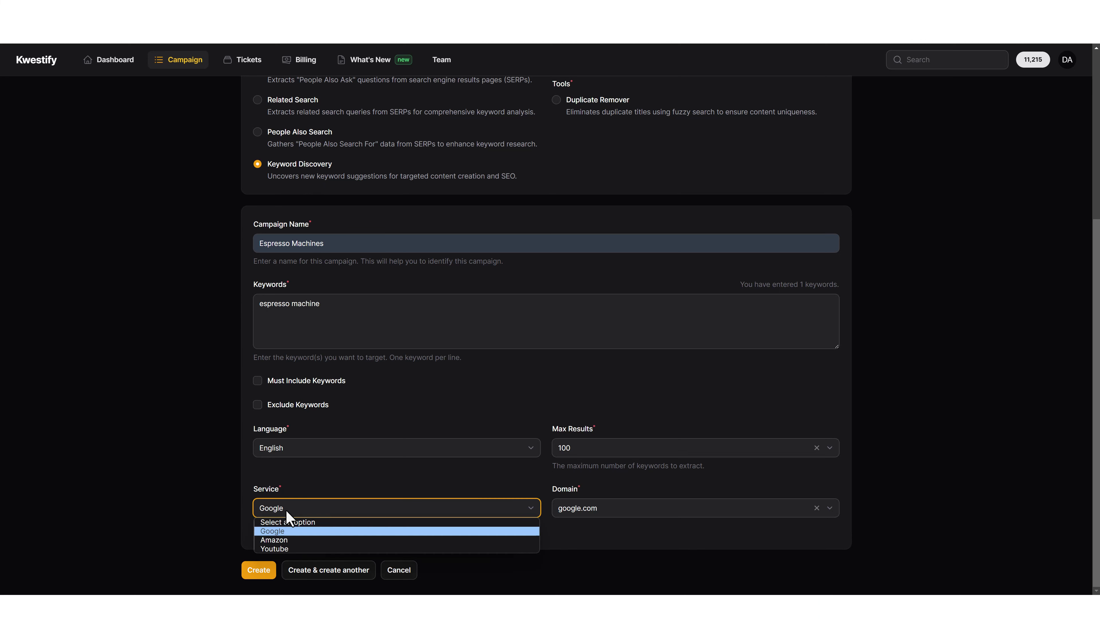
left_click(284, 538)
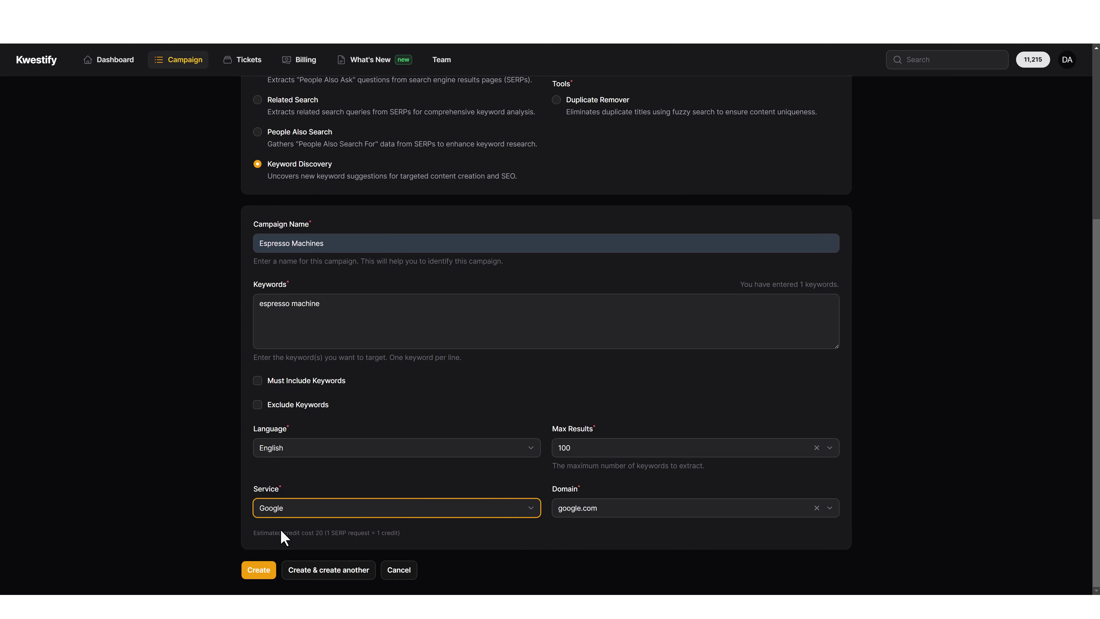
left_click(580, 451)
scroll(584, 538, "down", 3)
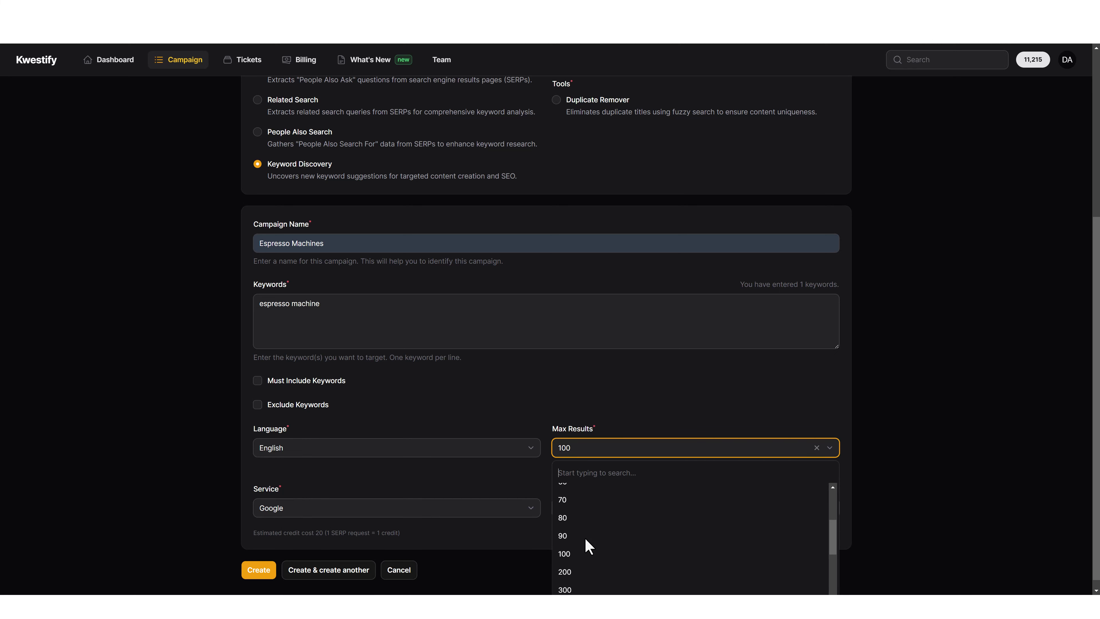
left_click(587, 539)
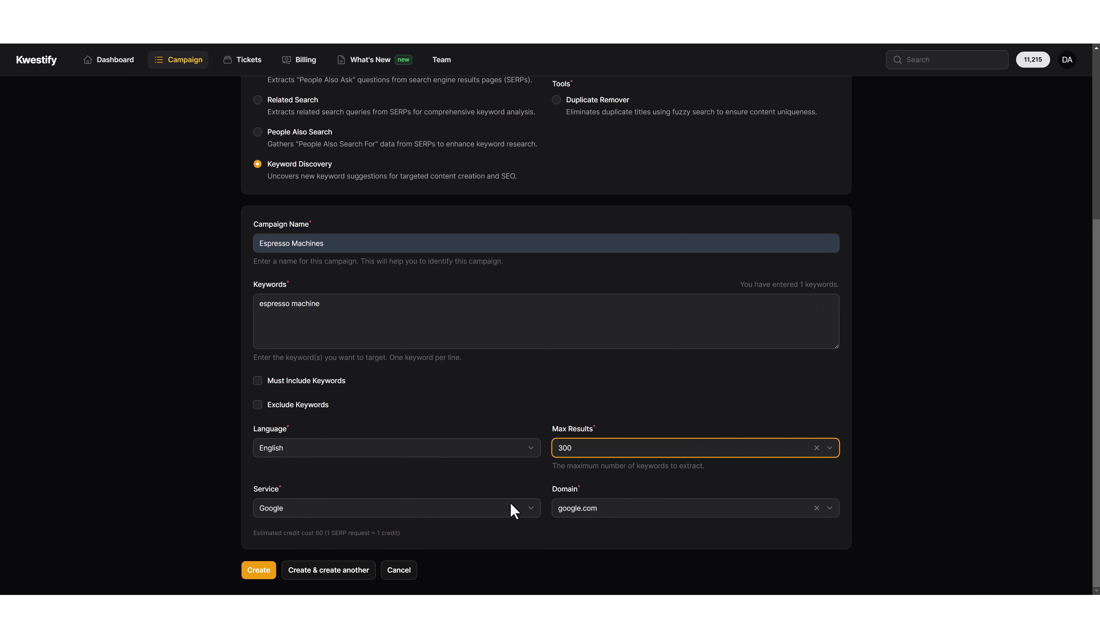
left_click(259, 568)
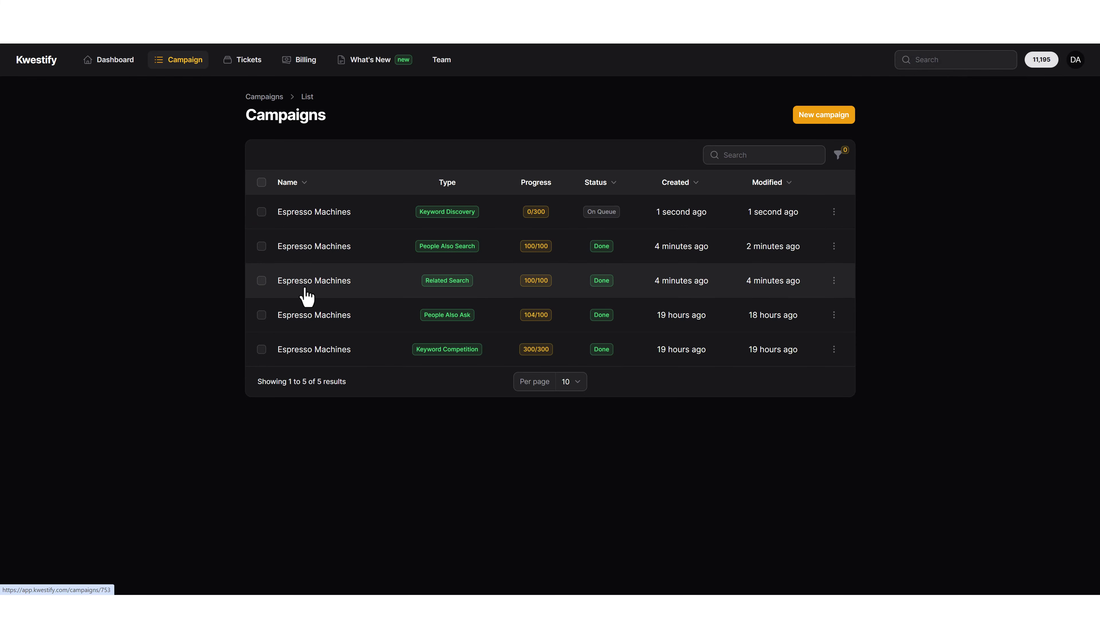
Step: Open the Related Search campaign and look through its extracted keywords
left_click(326, 283)
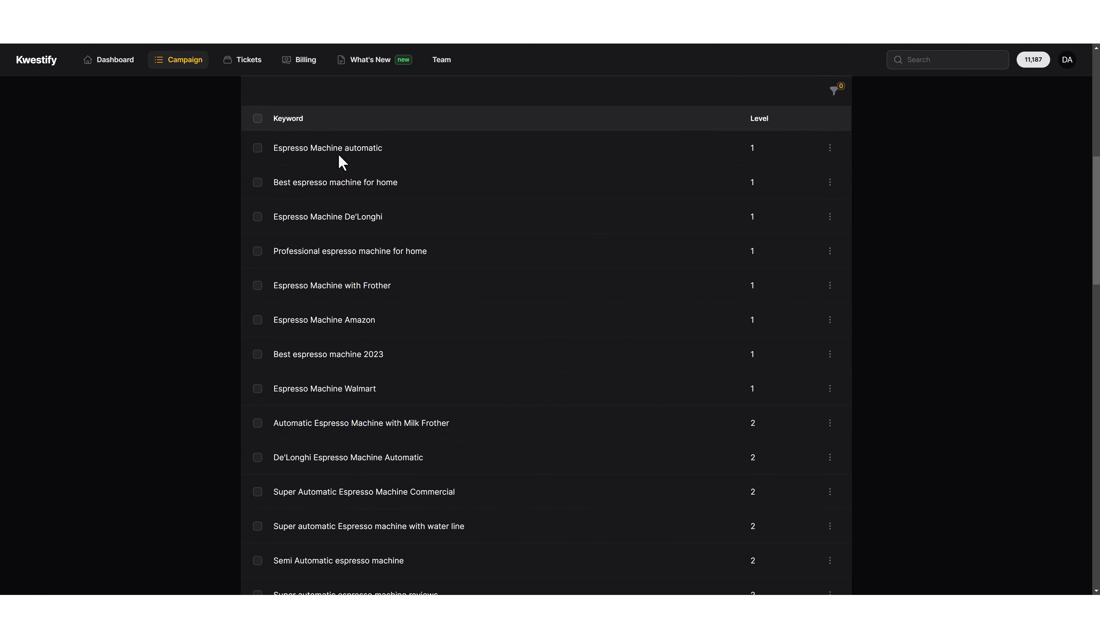
scroll(359, 425, "down", 5)
scroll(363, 413, "up", 6)
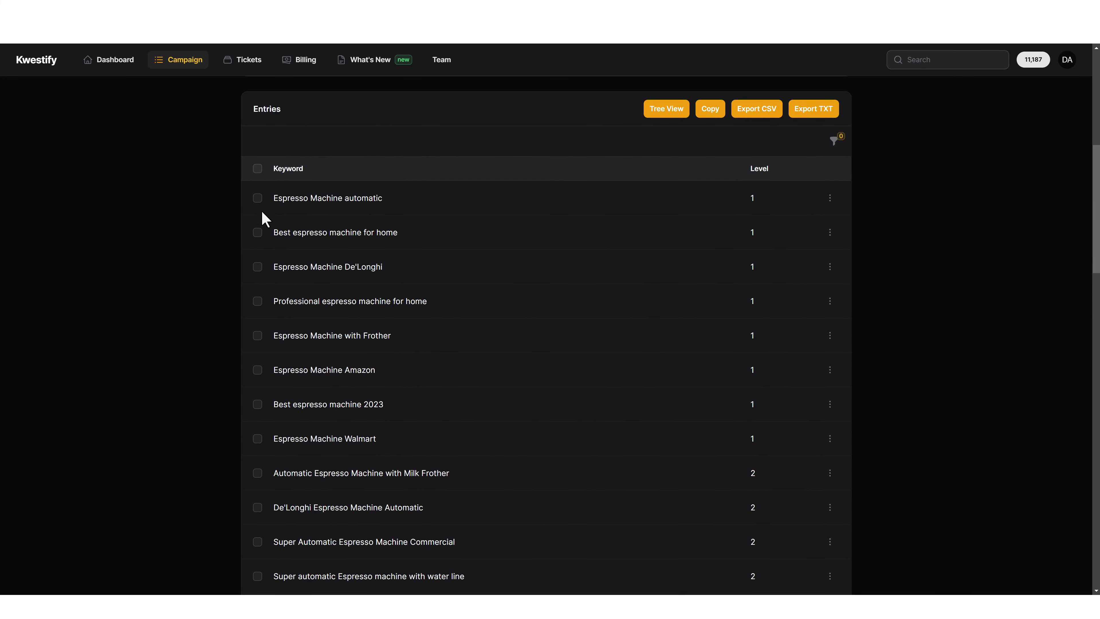
Step: Select the first nine keyword entries, from Espresso Machine automatic through Automatic Espresso Machine with Milk Frother
left_click(257, 201)
left_click(259, 251)
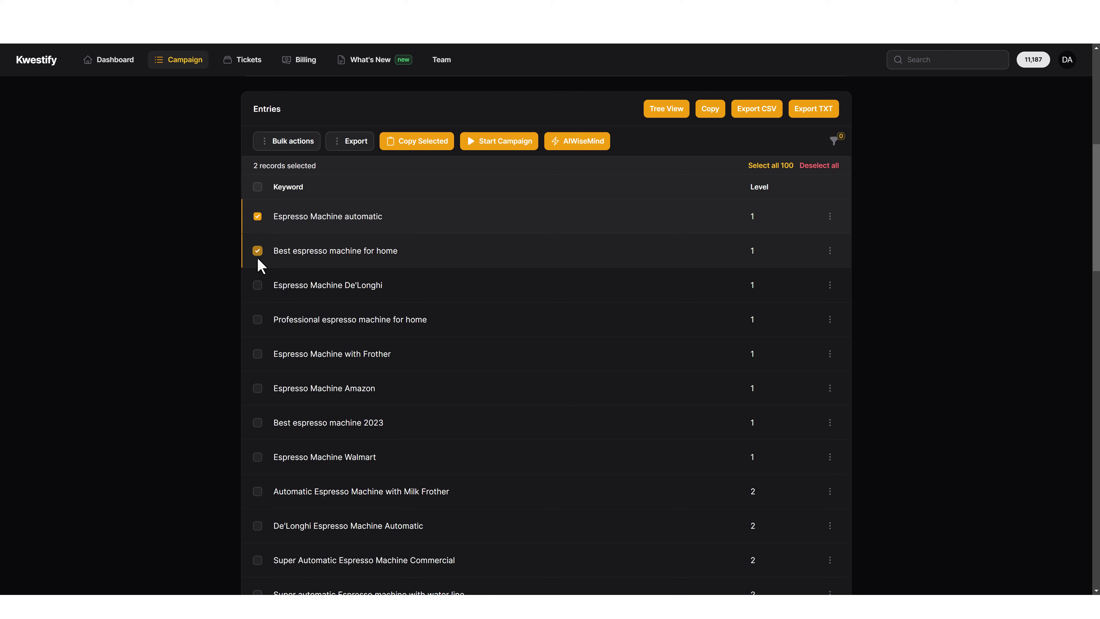
left_click(258, 285)
left_click(258, 319)
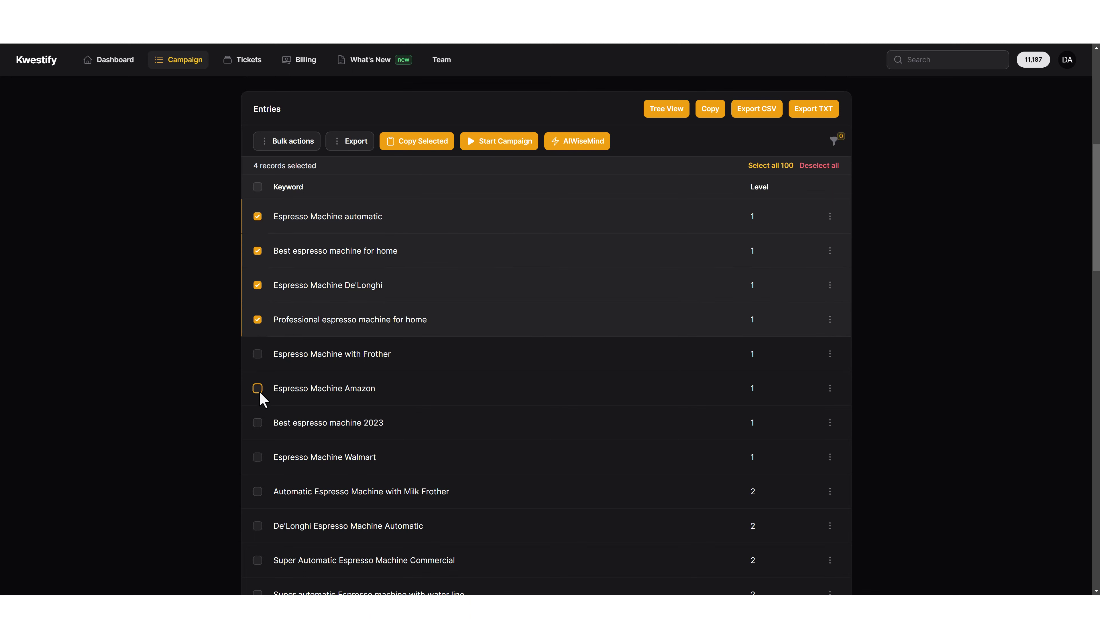
left_click(258, 389)
left_click(258, 355)
left_click(259, 423)
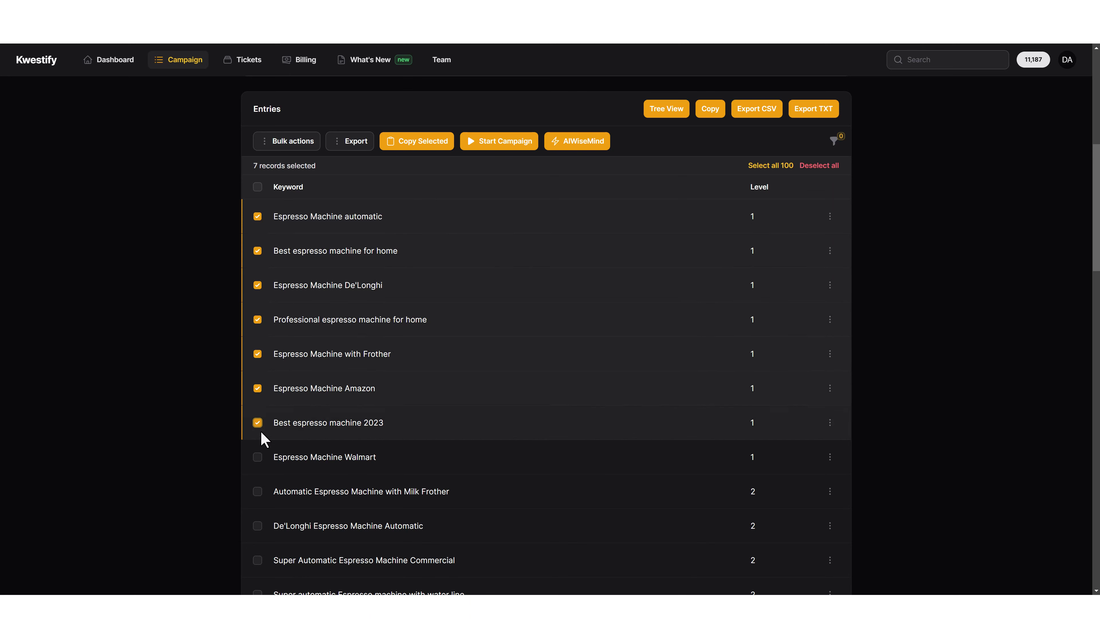
left_click(258, 458)
left_click(258, 491)
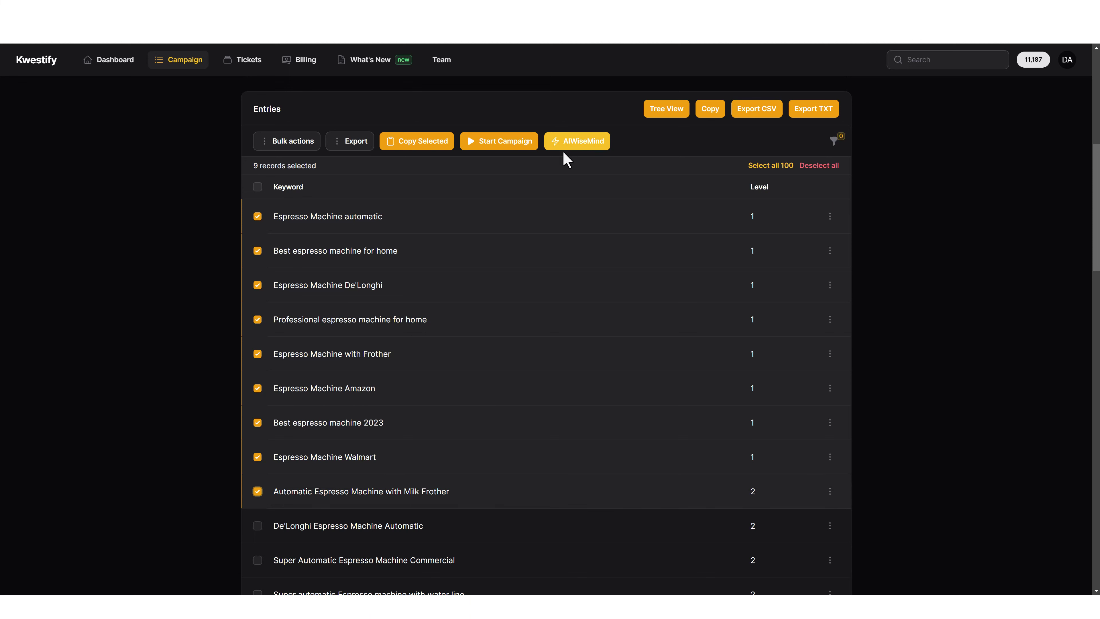
Step: Create a Keyword Competition (Custom Keywords) campaign from the selected keywords, in English for United States on google.com
left_click(505, 143)
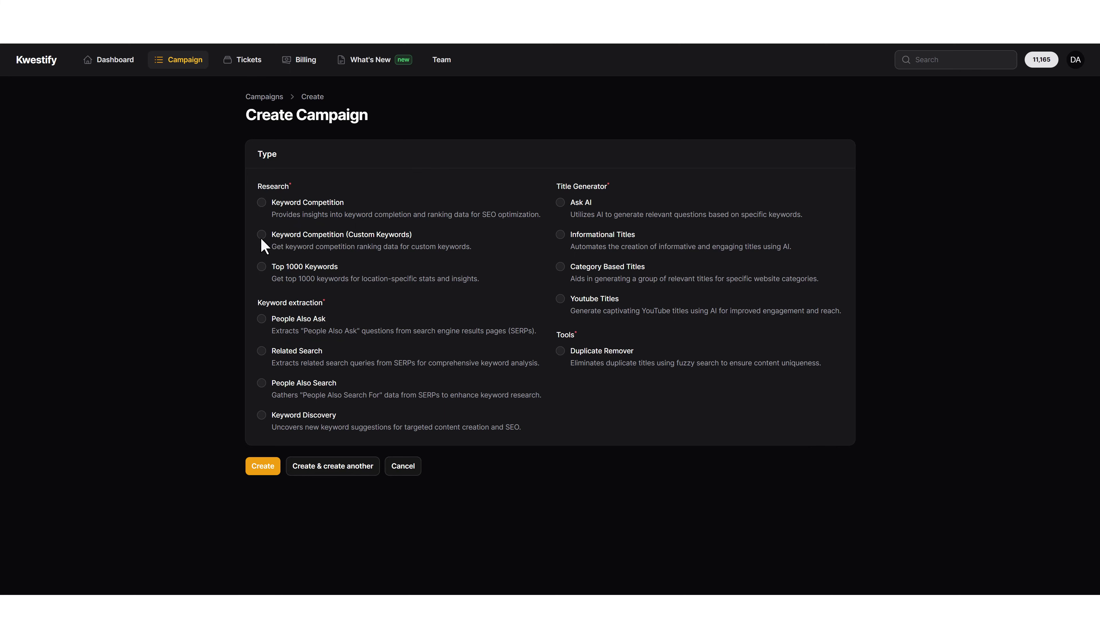
left_click(262, 235)
scroll(205, 331, "down", 3)
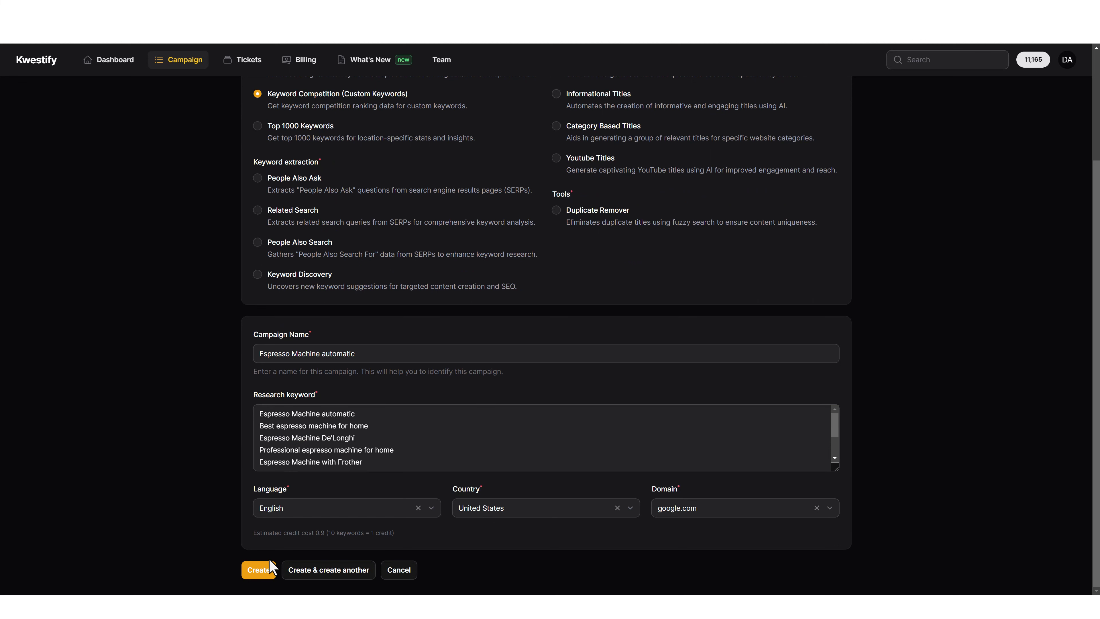
left_click(260, 572)
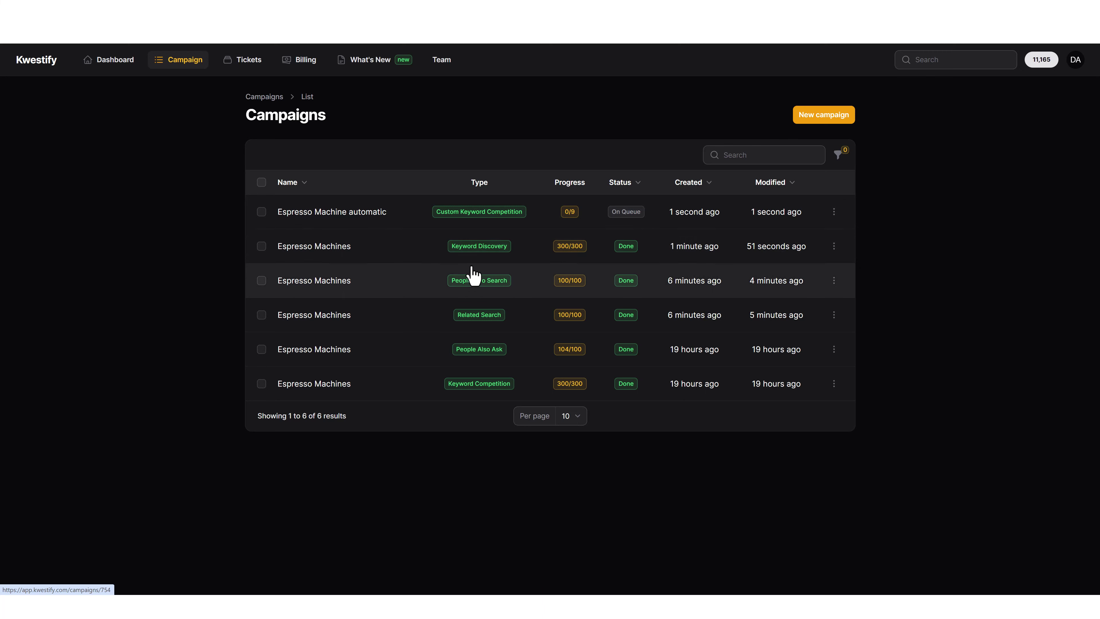
Step: Open the People Also Search campaign and examine its extracted keywords across the different levels
left_click(476, 285)
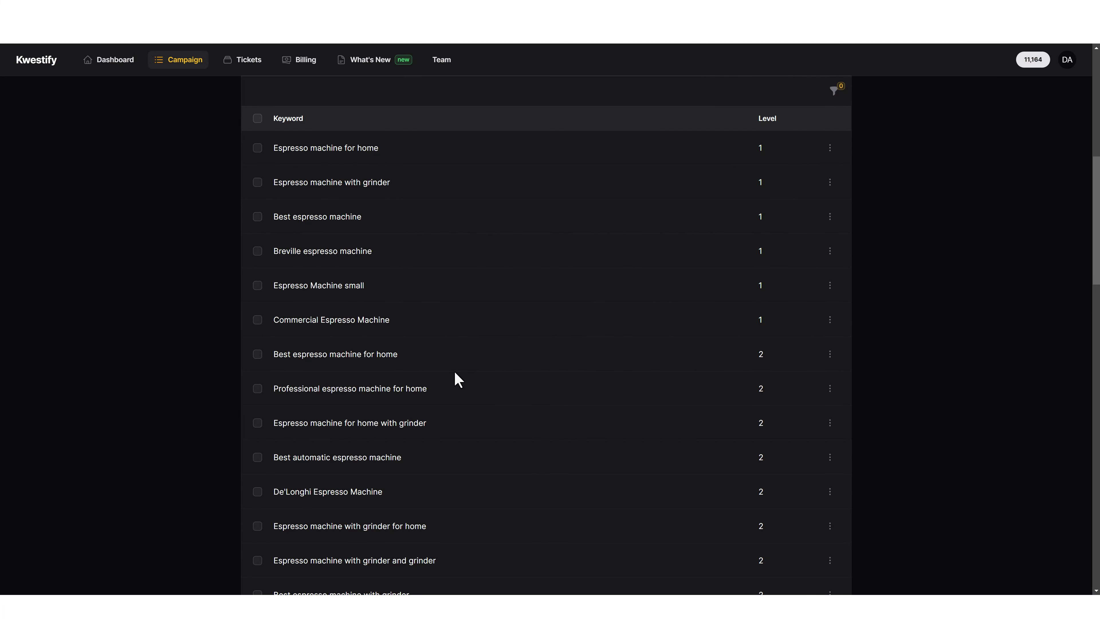
scroll(464, 399, "down", 3)
scroll(468, 409, "down", 11)
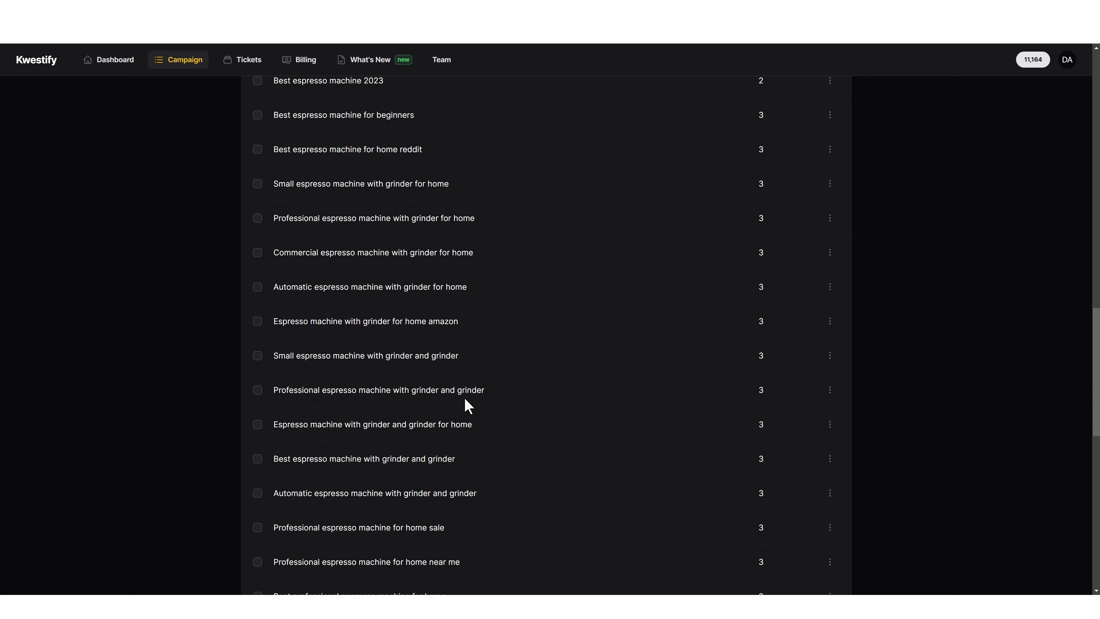
scroll(467, 398, "down", 5)
scroll(471, 392, "up", 13)
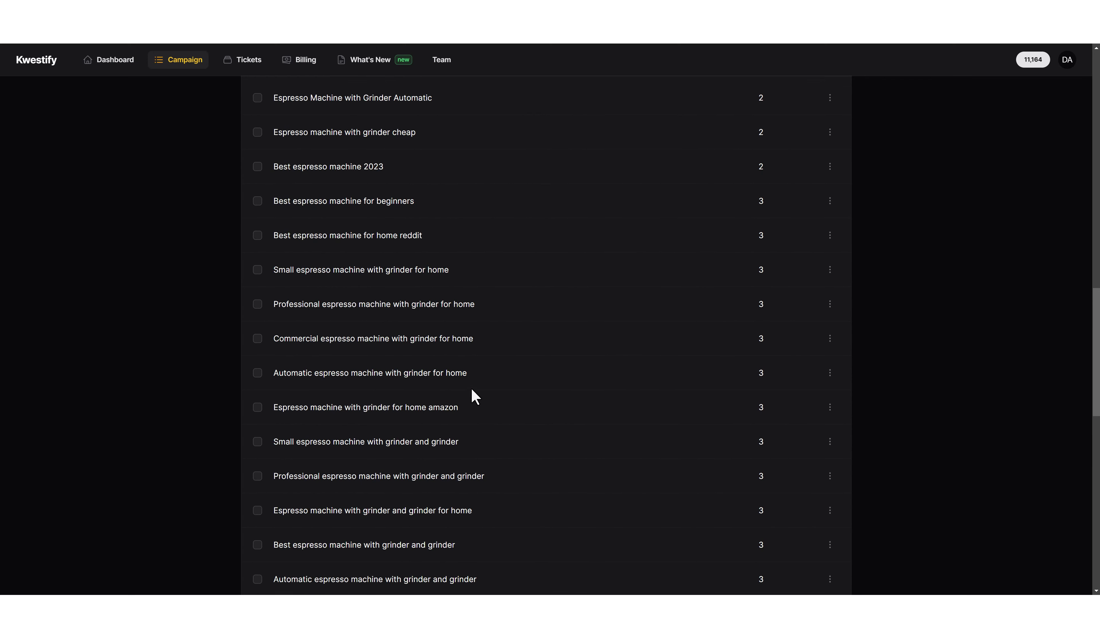
Step: Select all keyword entries on the current page of the People Also Search campaign and review the selection options
scroll(474, 393, "up", 8)
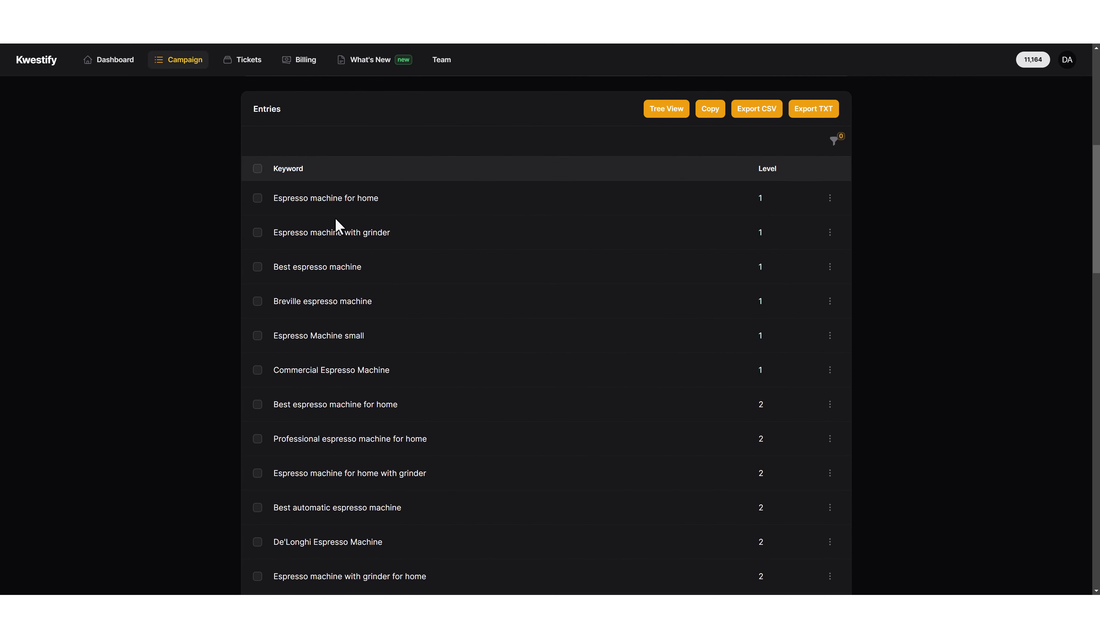
left_click(258, 169)
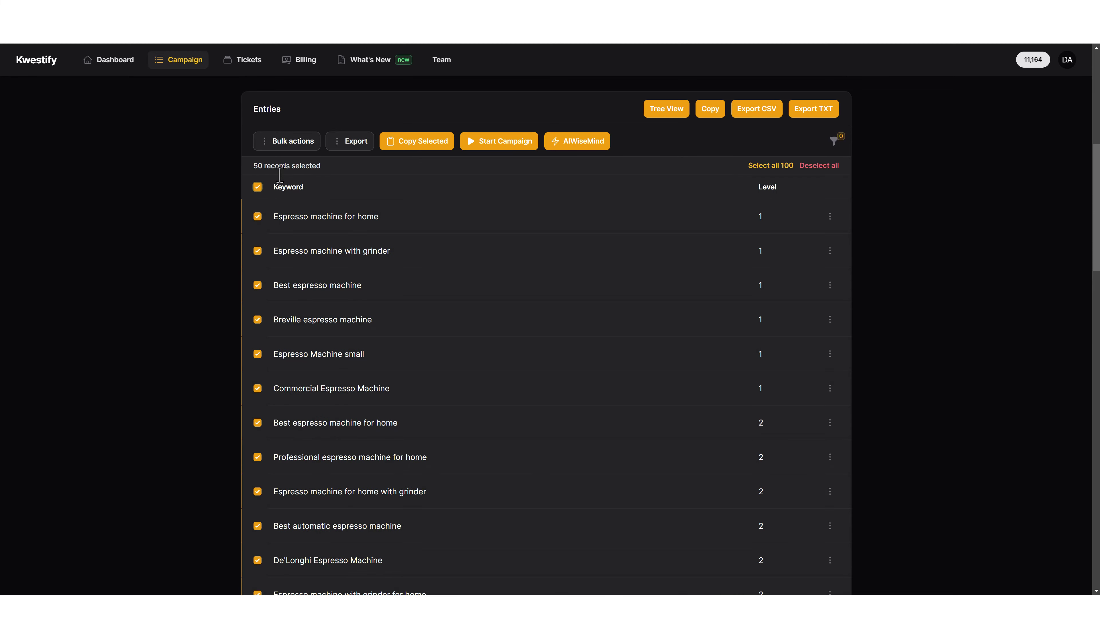
left_click_drag(270, 168, 337, 171)
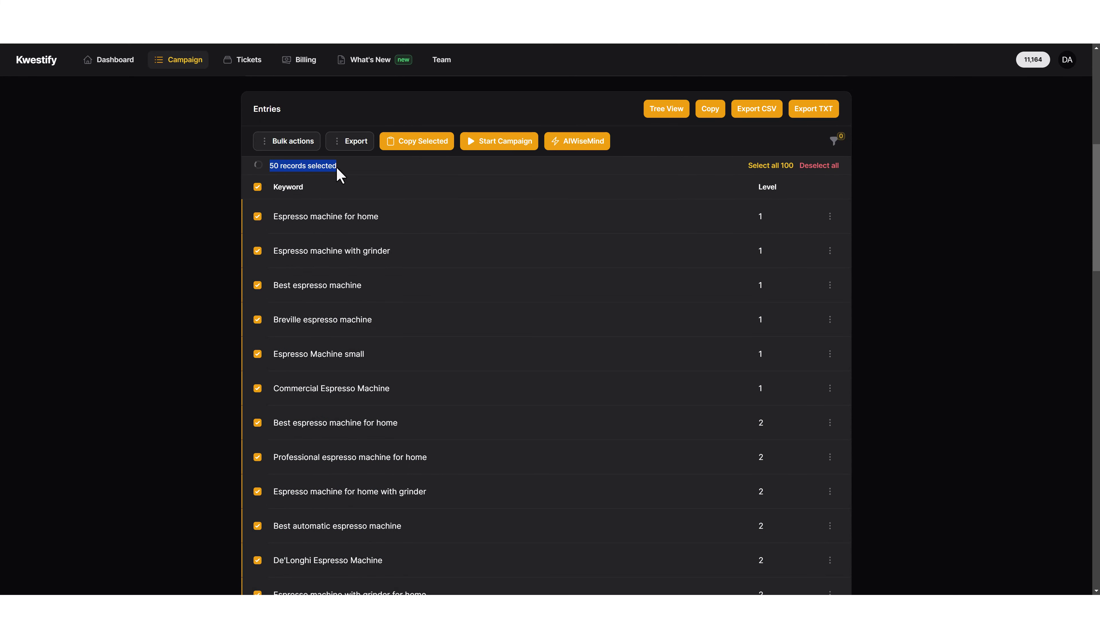
left_click_drag(748, 168, 795, 178)
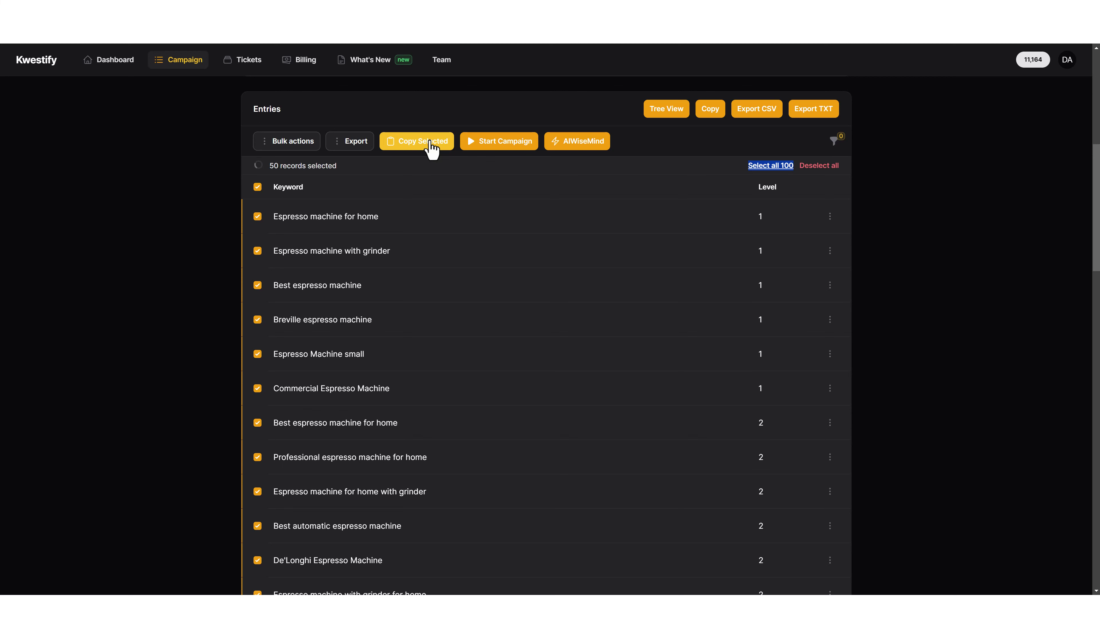
Step: Open the Keyword Discovery campaign and examine its first entries, especially the brand and model keyword "asahi espresso machine cm-039"
key("alt+Left")
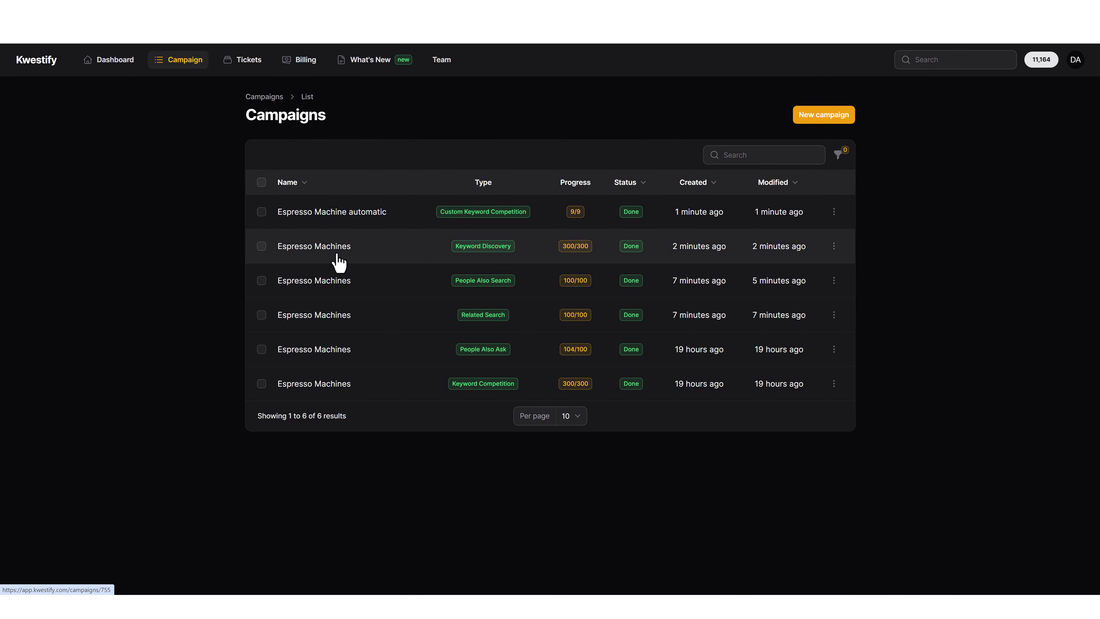
left_click(452, 256)
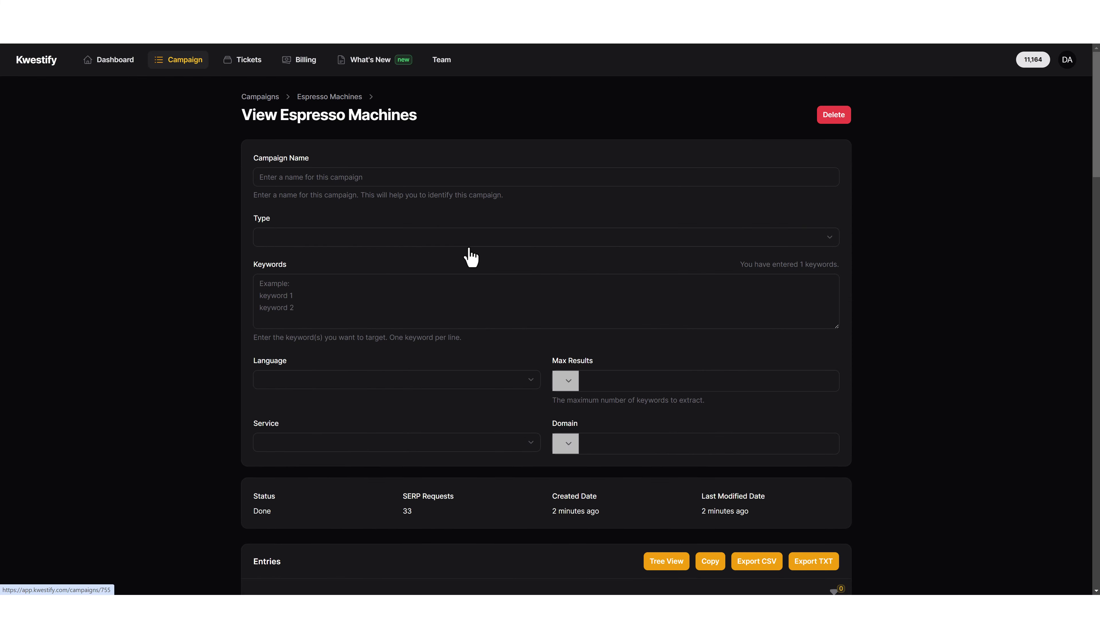
scroll(214, 392, "down", 10)
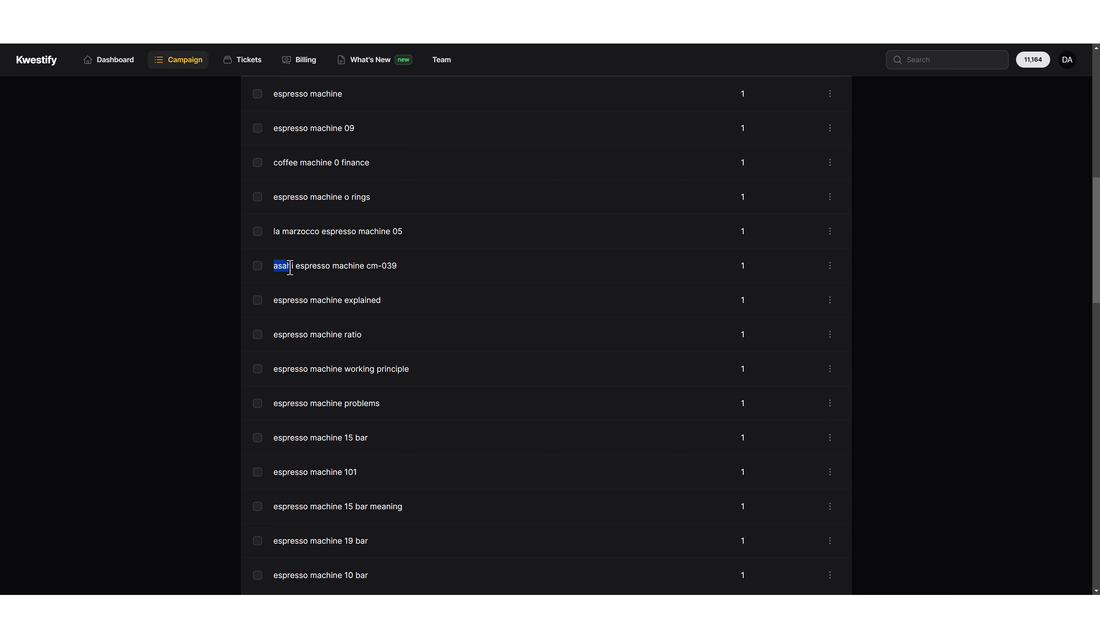
left_click_drag(297, 266, 397, 267)
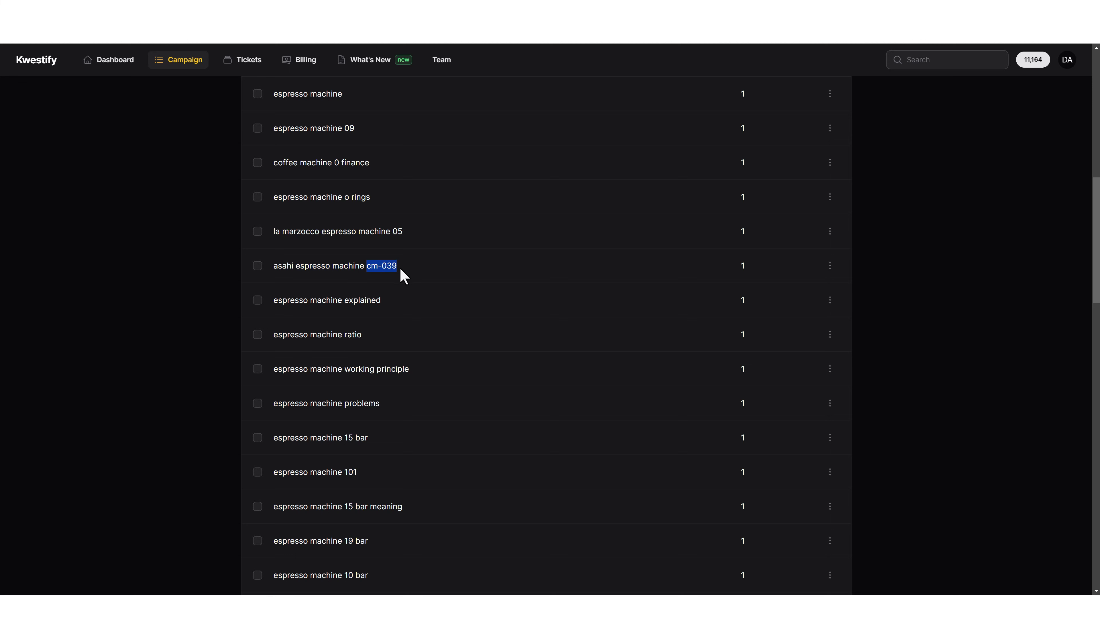
left_click_drag(273, 266, 293, 267)
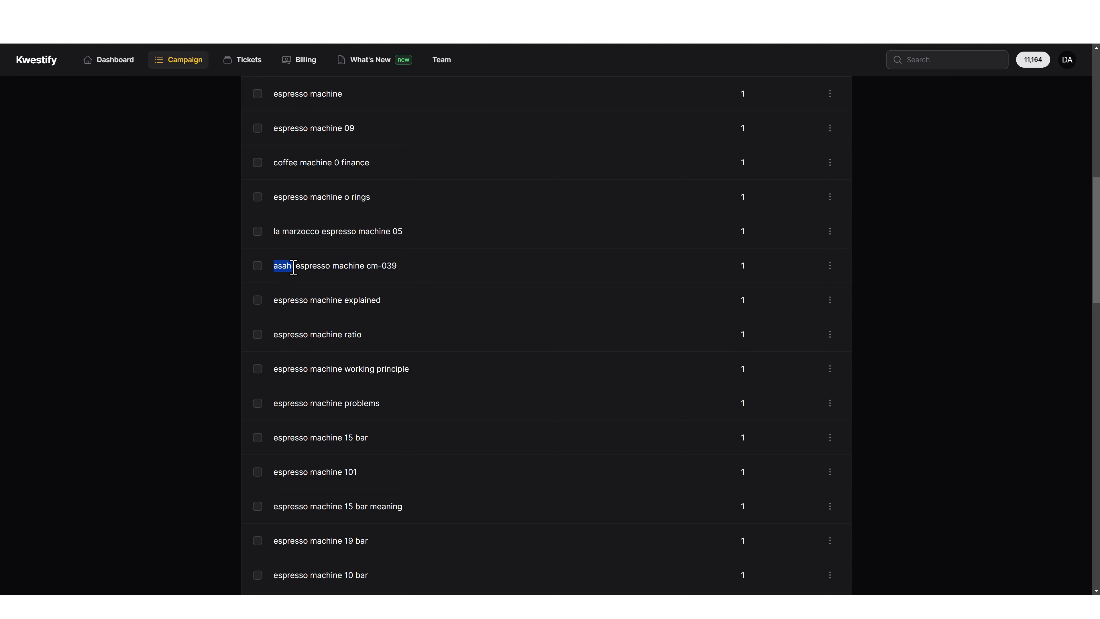
left_click_drag(366, 266, 406, 274)
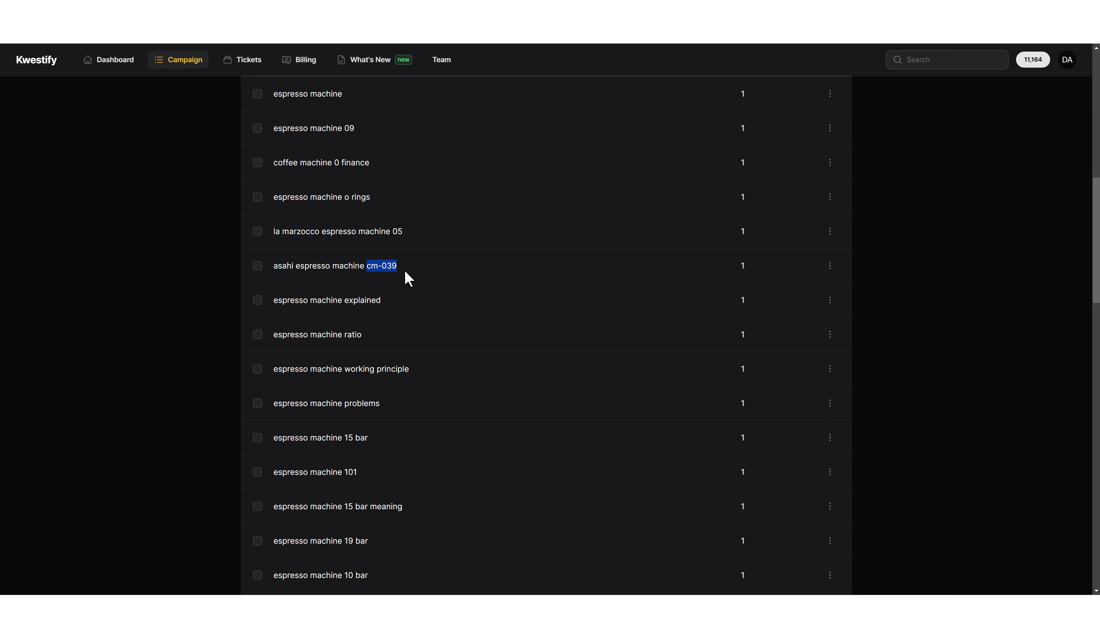
left_click(373, 281)
left_click_drag(272, 267, 398, 269)
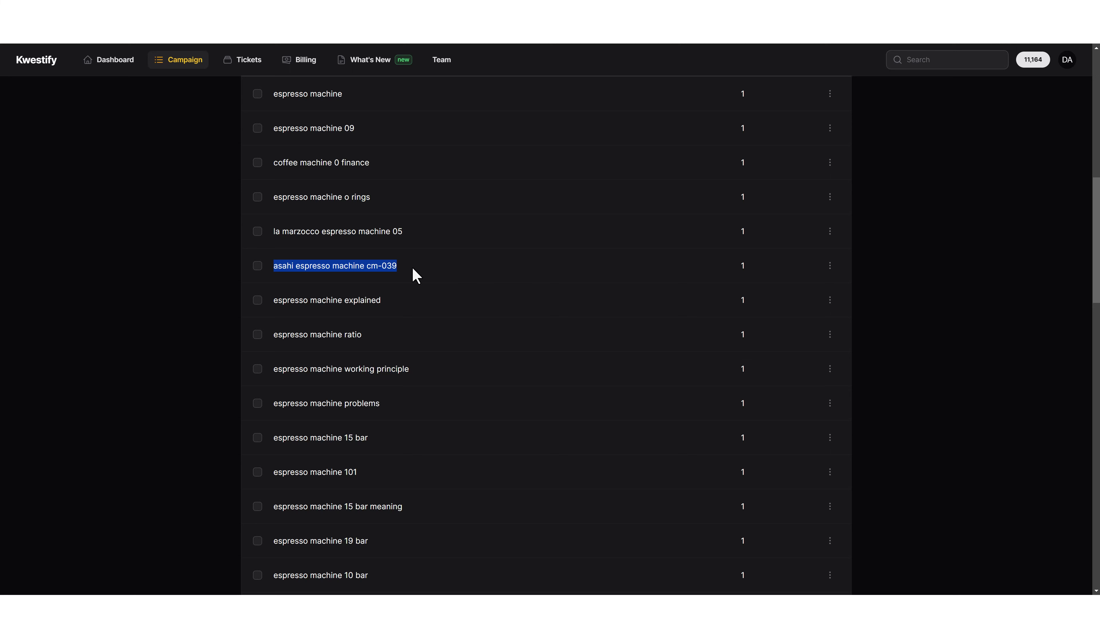
Step: Look through the remaining discovered keywords and the second results page, examining model-number keywords such as "delonghi espresso machine 685" and "espresso machine 870xl"
scroll(496, 351, "down", 10)
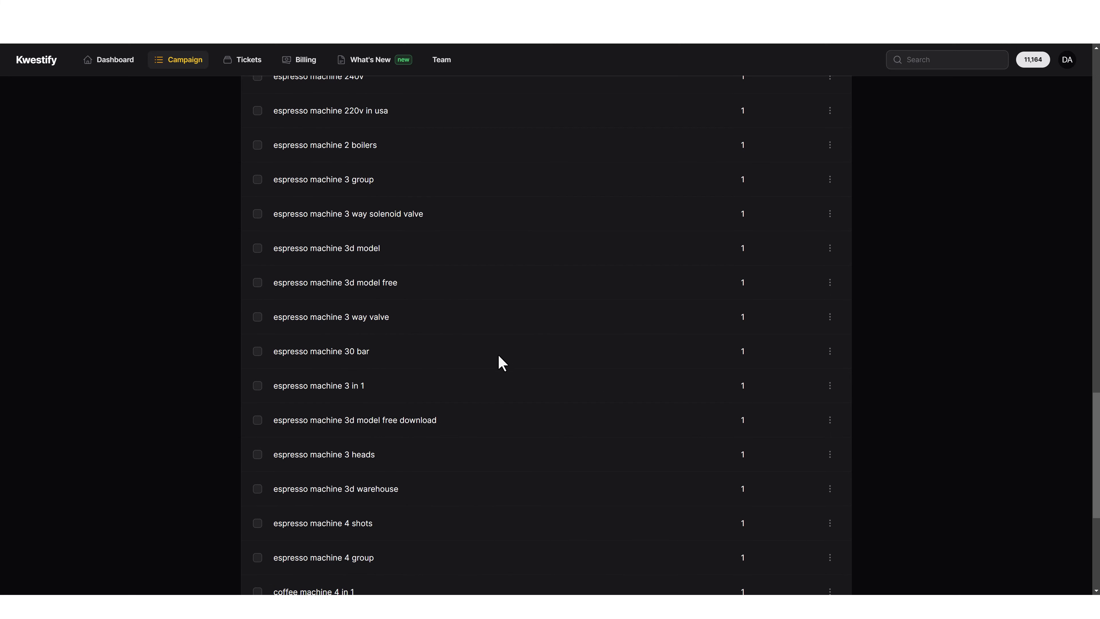
scroll(498, 352, "down", 5)
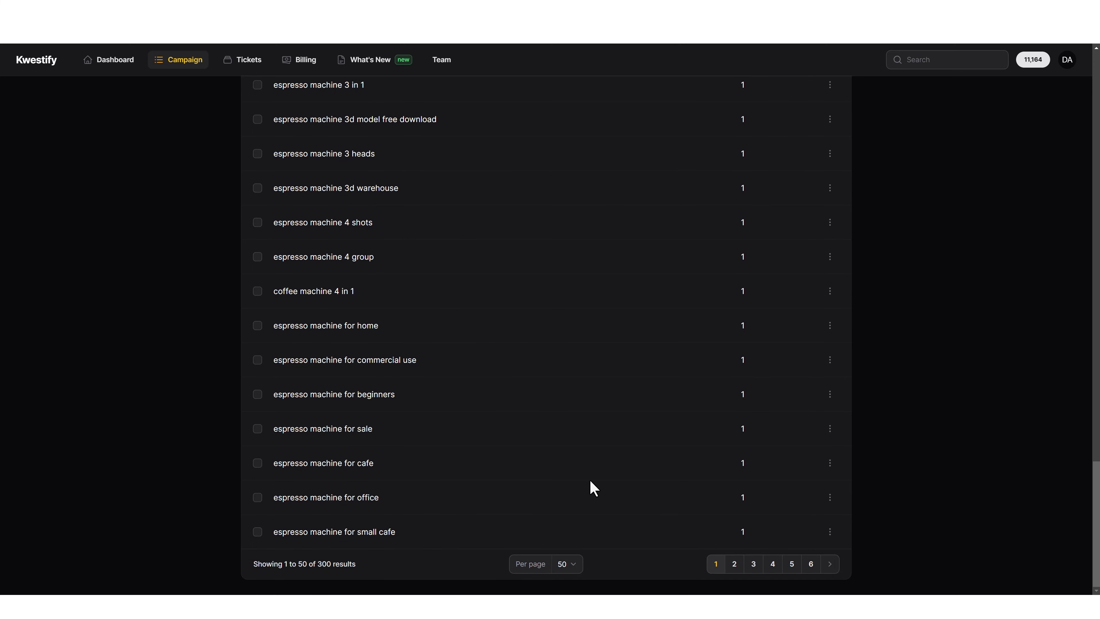
left_click(735, 563)
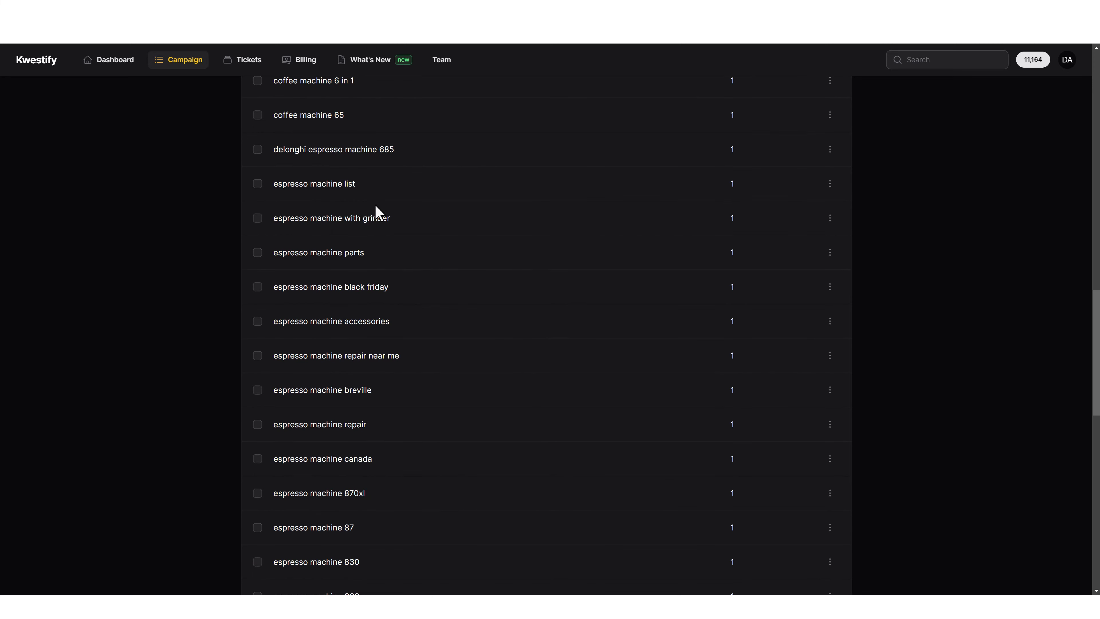
left_click_drag(275, 152, 306, 153)
left_click_drag(380, 152, 394, 152)
scroll(444, 389, "down", 2)
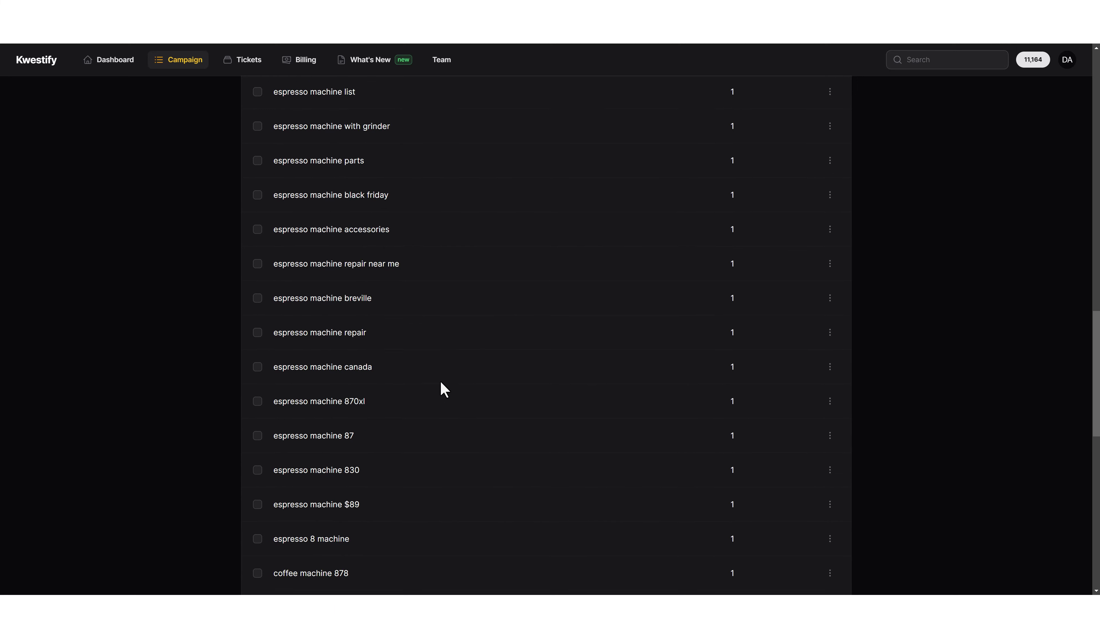
scroll(444, 389, "down", 4)
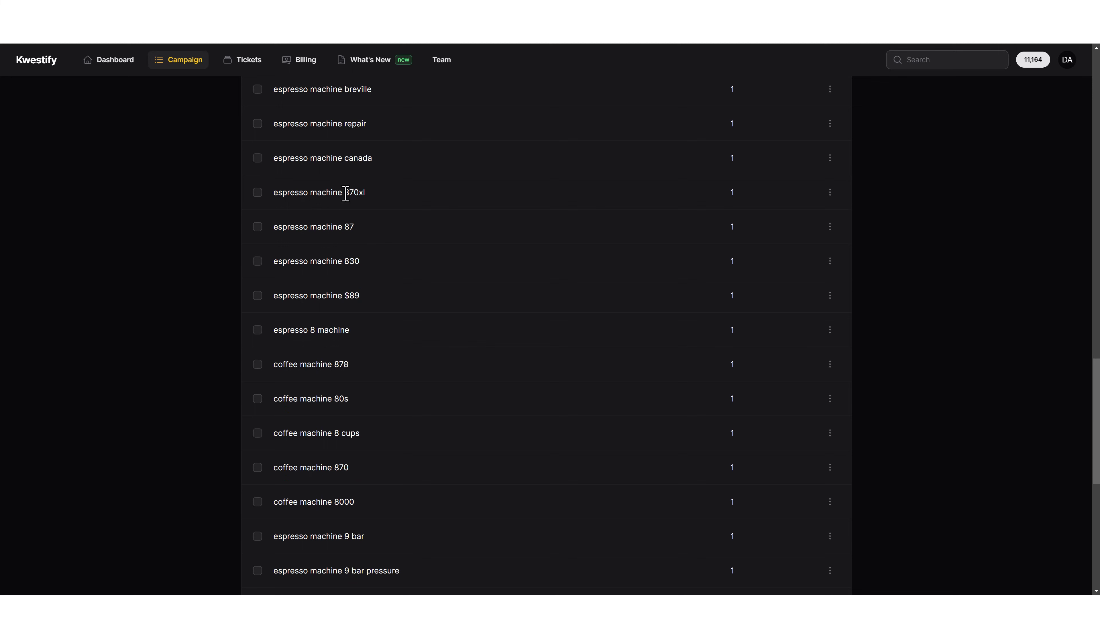
left_click_drag(346, 193, 370, 199)
scroll(388, 381, "down", 4)
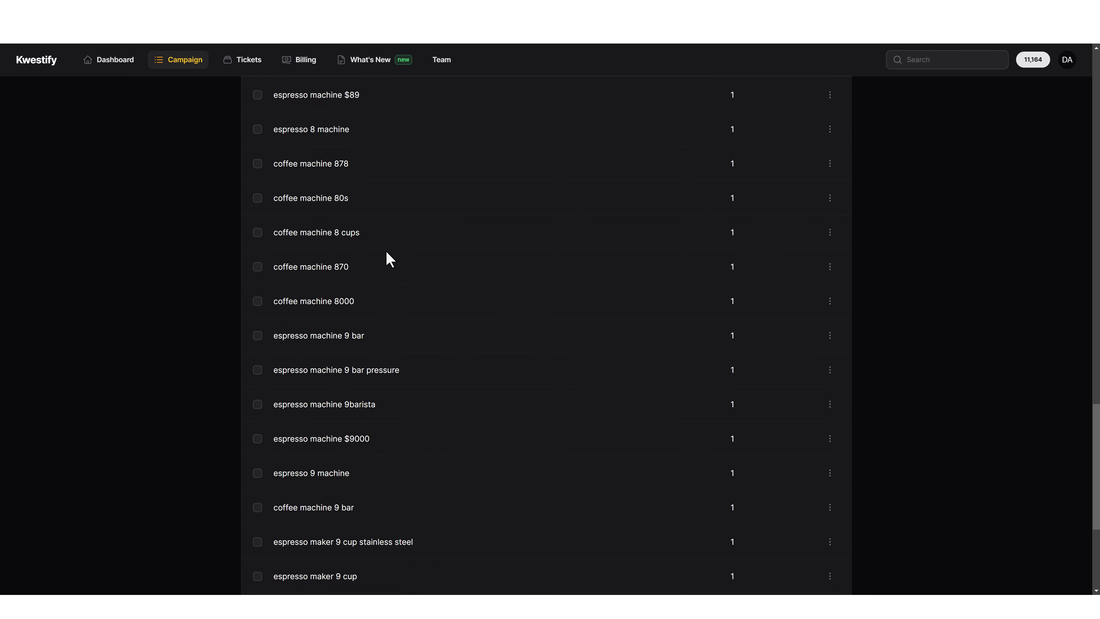
scroll(386, 256, "up", 5)
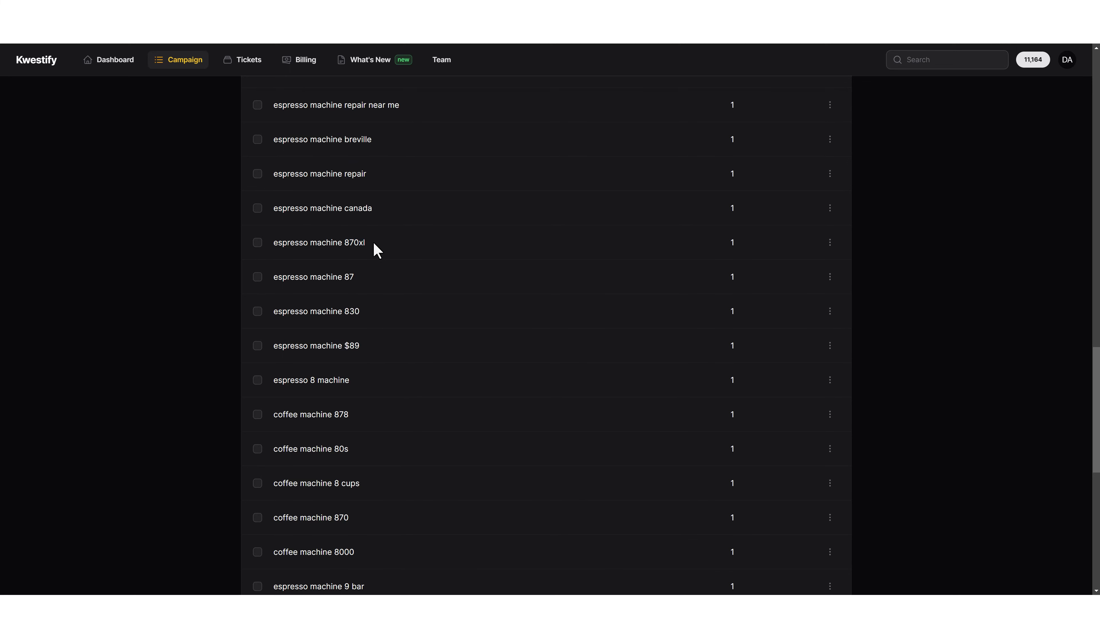
left_click_drag(368, 246, 277, 257)
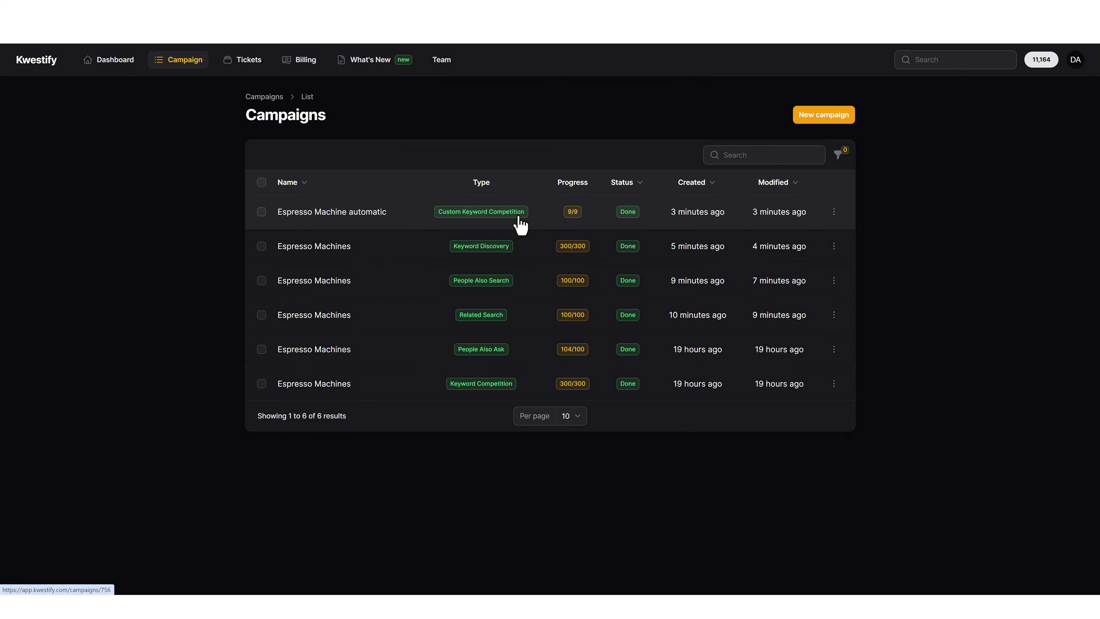
Step: Open the Espresso Machine automatic campaign and examine the metrics for "Automatic Espresso Machine with Milk Frother" and "Best espresso machine for home"
left_click(355, 214)
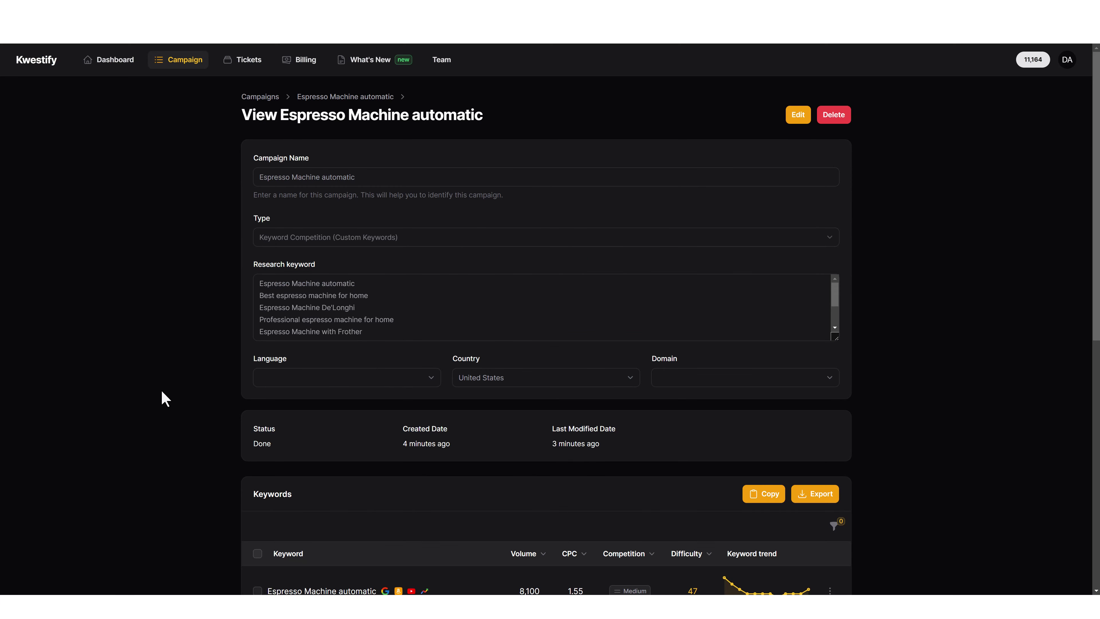
scroll(162, 390, "down", 10)
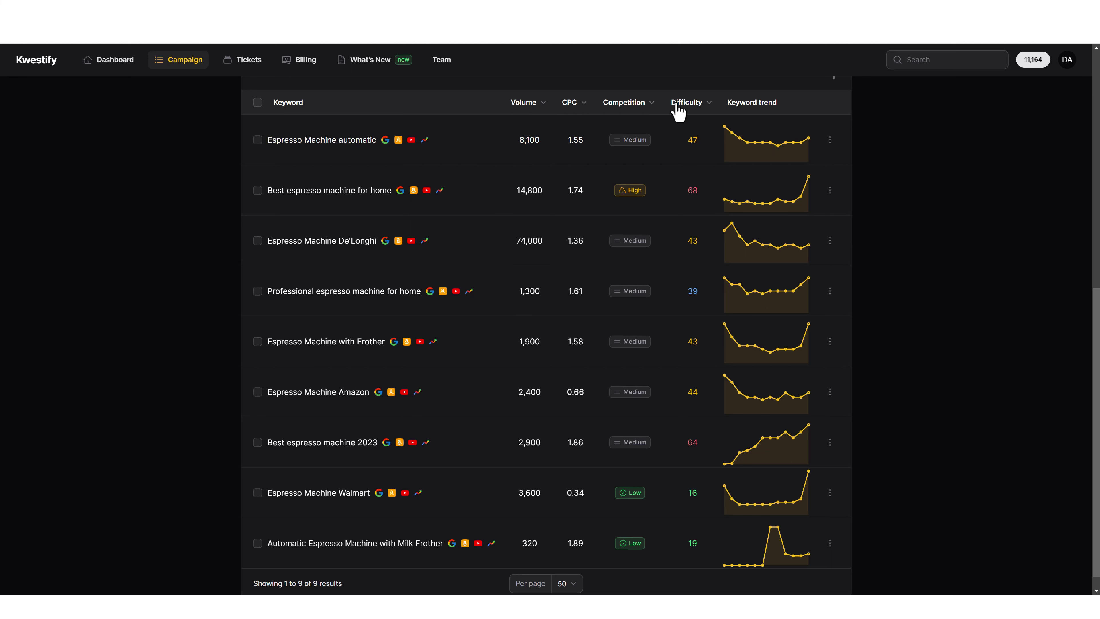
scroll(477, 502, "down", 1)
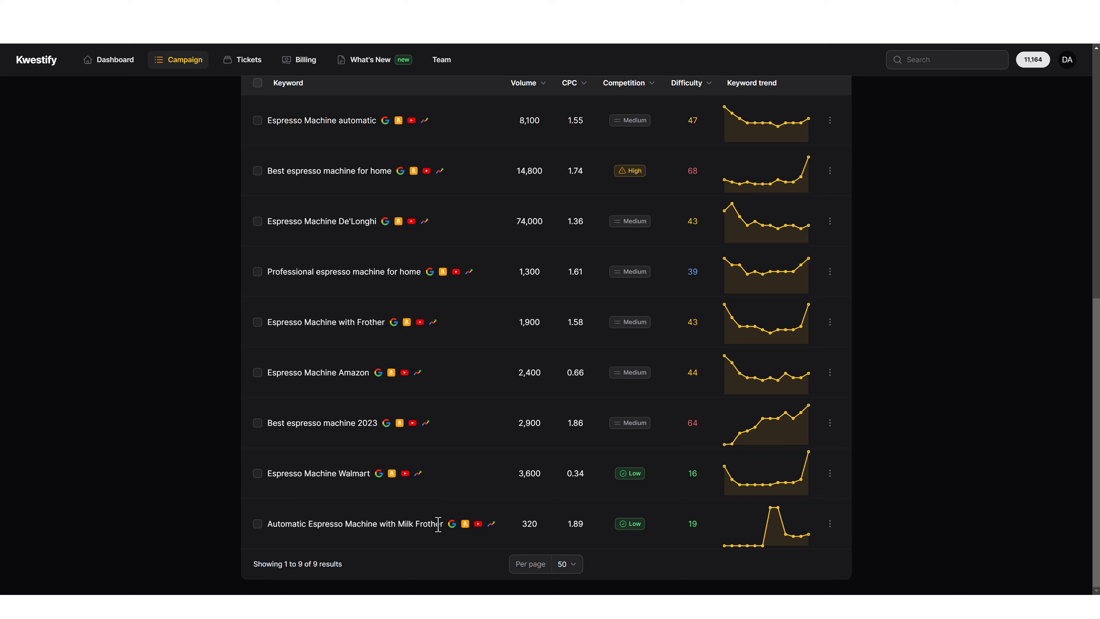
left_click_drag(265, 523, 444, 524)
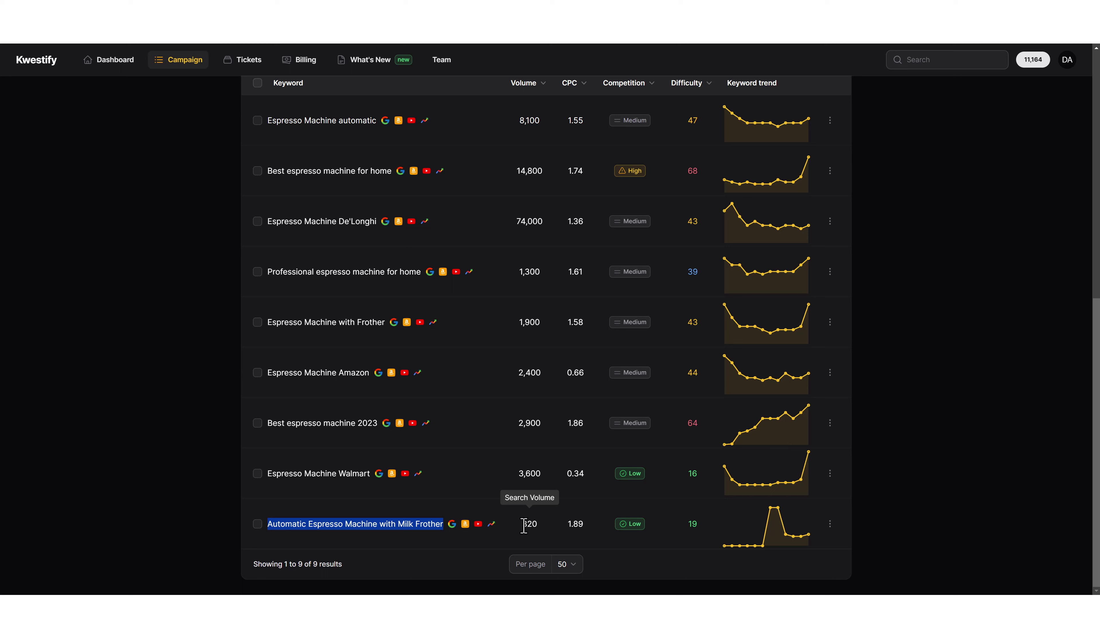
double_click(526, 524)
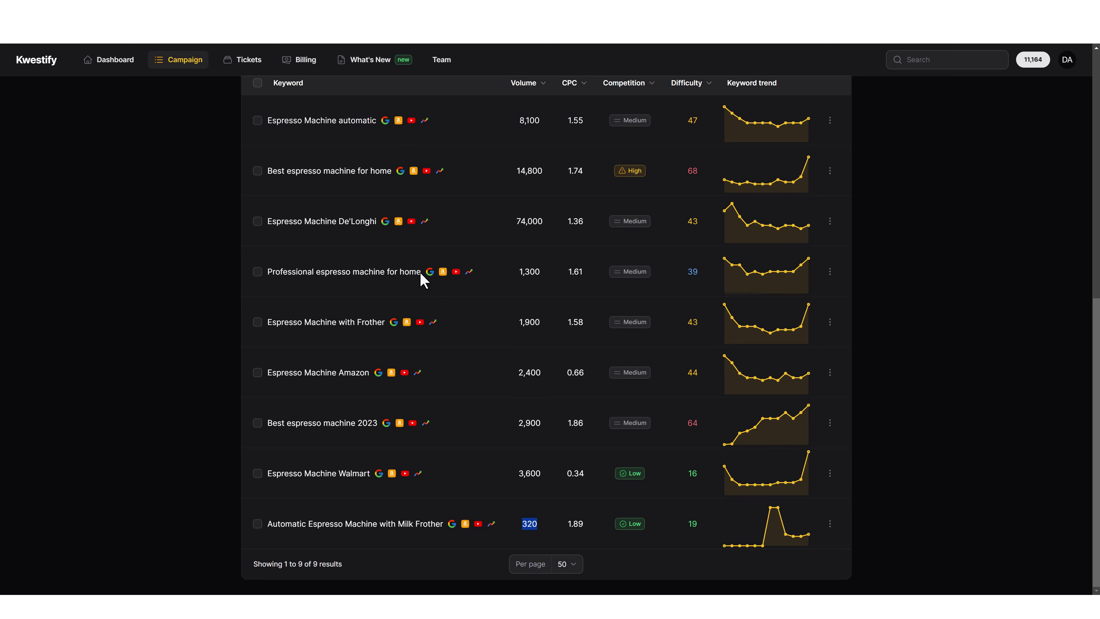
left_click_drag(267, 171, 392, 174)
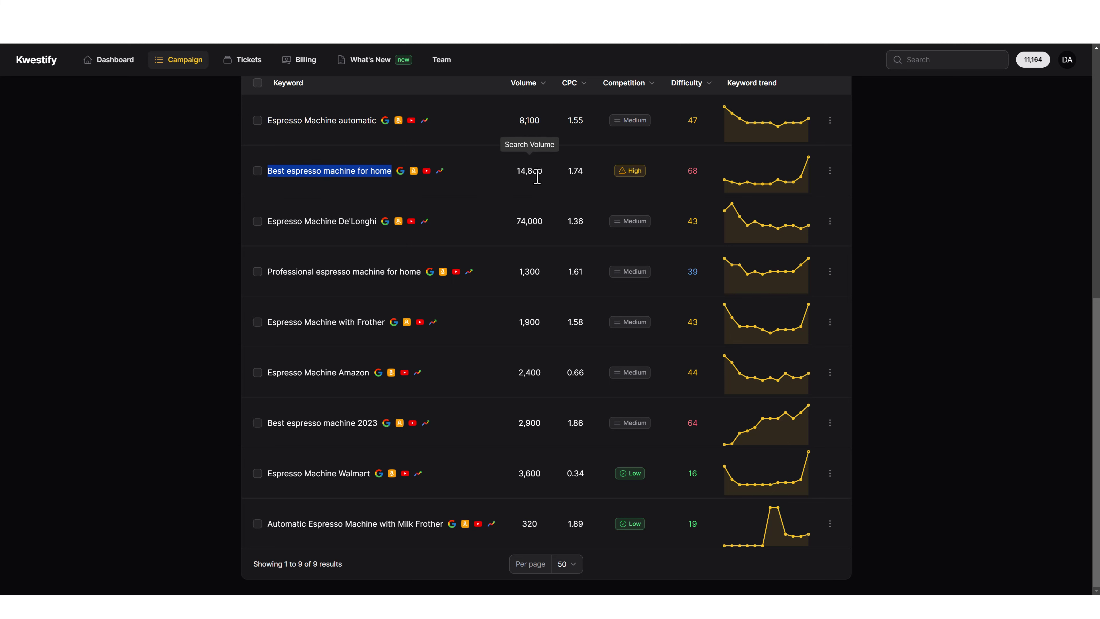
mouse_move(746, 187)
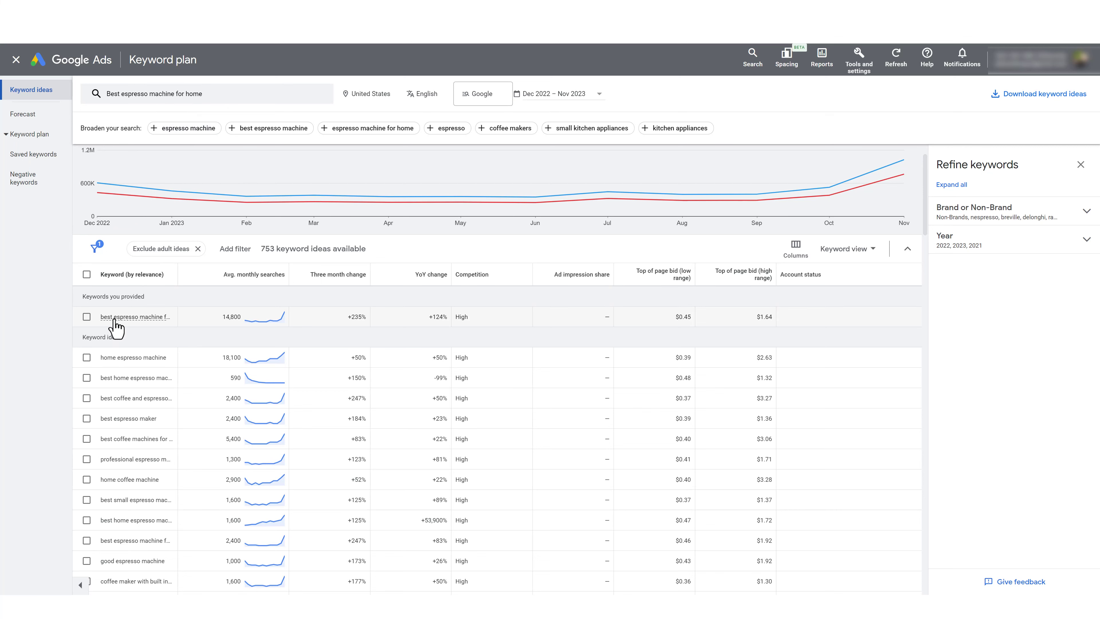
Step: In Google Ads Keyword Planner, check the average monthly searches and search trend for "best espresso machine for home"
mouse_move(130, 317)
left_click_drag(222, 317, 240, 318)
mouse_move(271, 326)
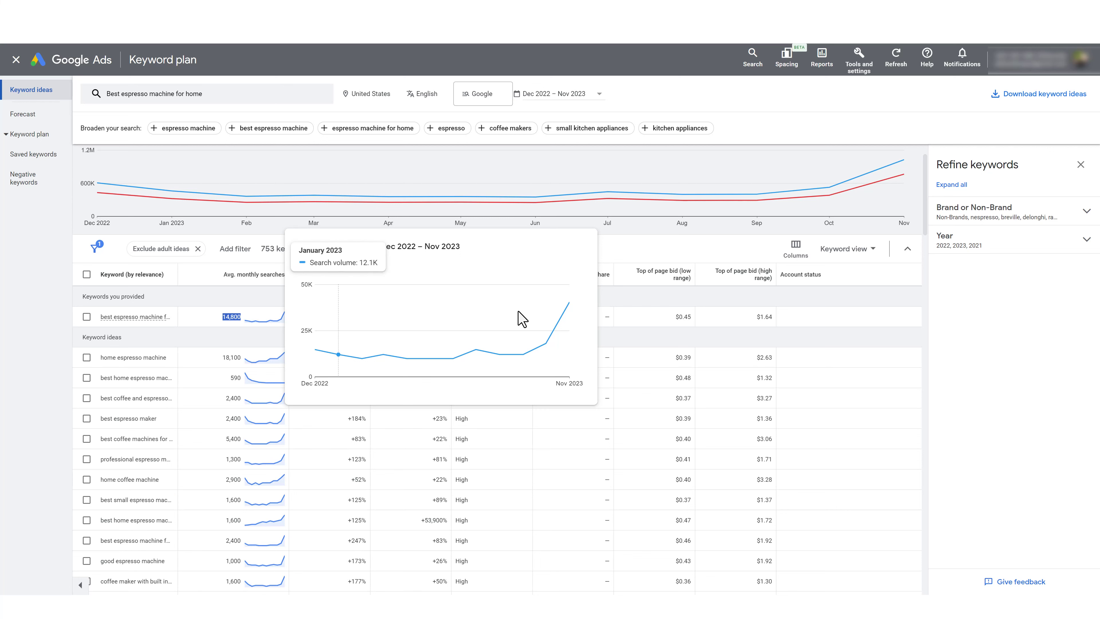